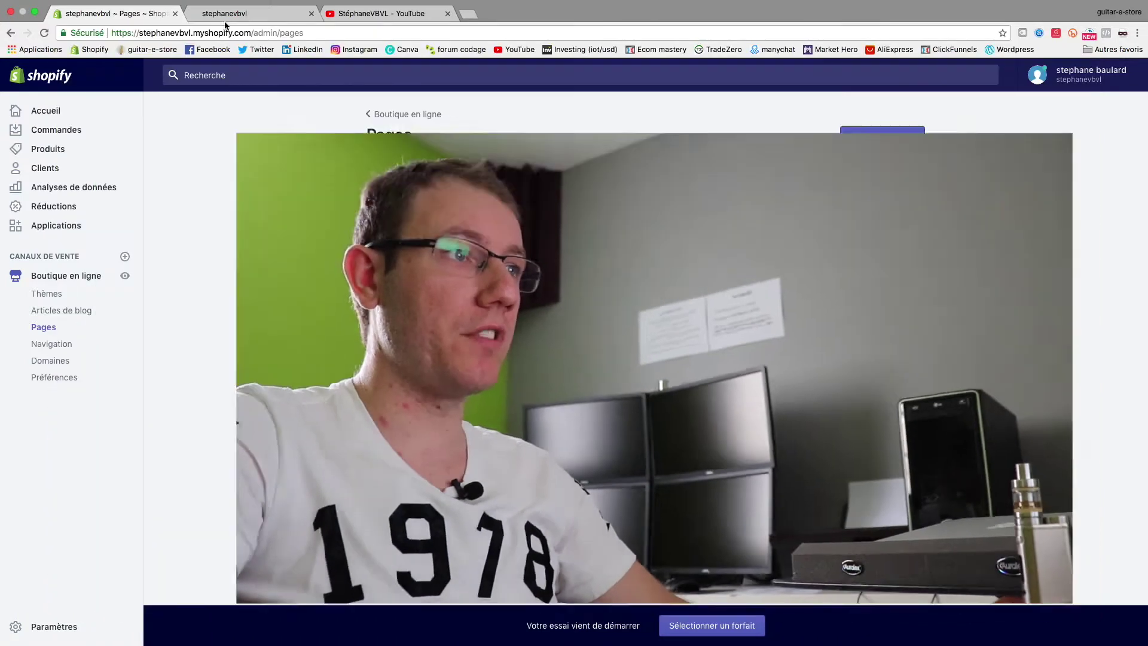
# Step: Look over the storefront's home page and start a new store page titled "Mes vidéos"
pyautogui.click(224, 13)
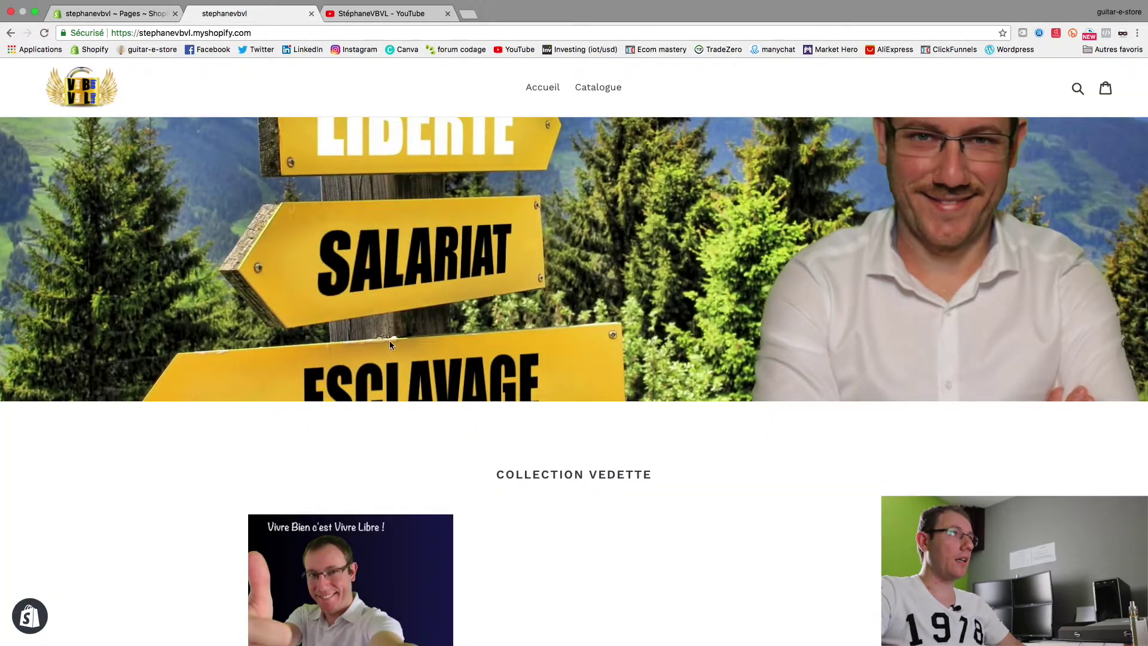
pyautogui.scroll(-6, 493, 356)
pyautogui.scroll(6, 494, 352)
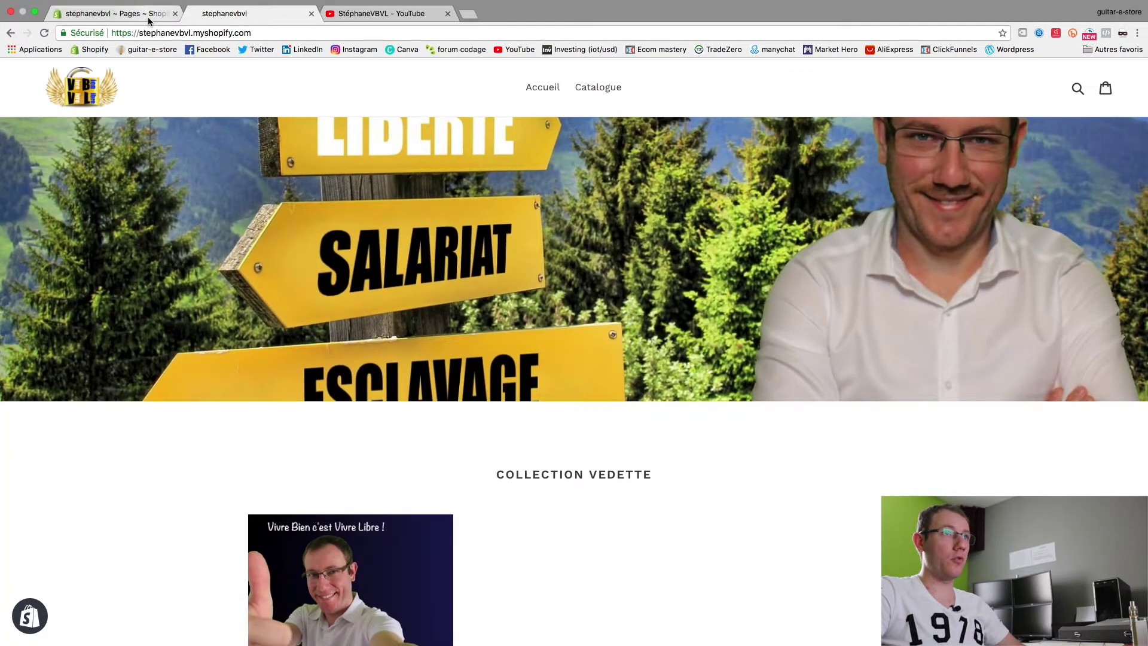
pyautogui.click(146, 13)
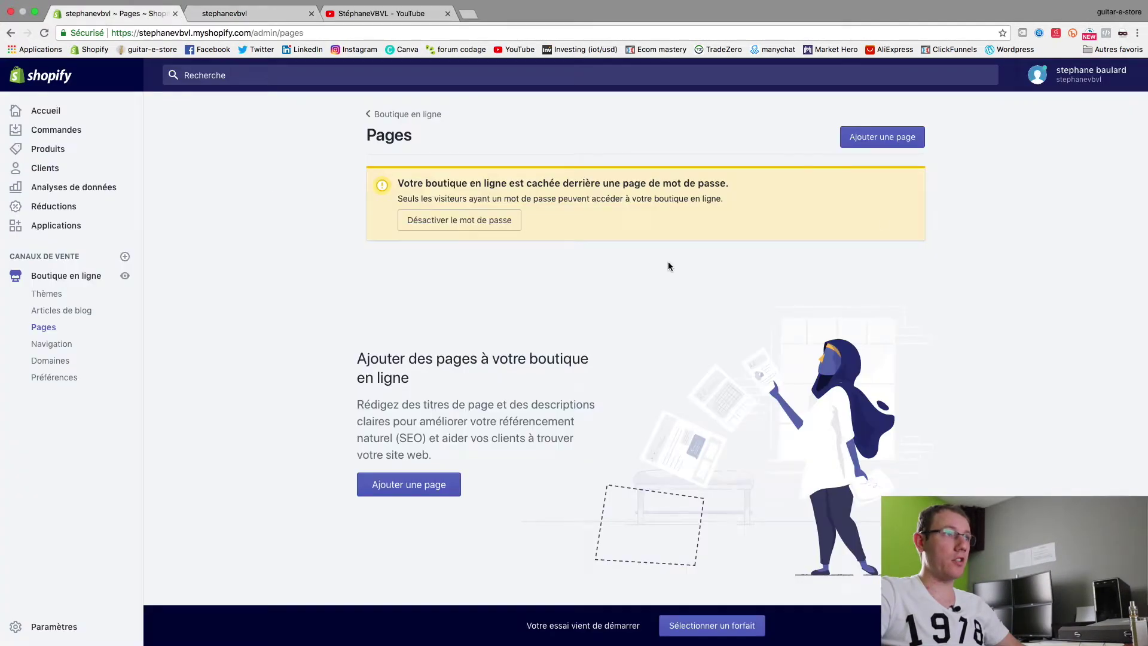
pyautogui.click(883, 138)
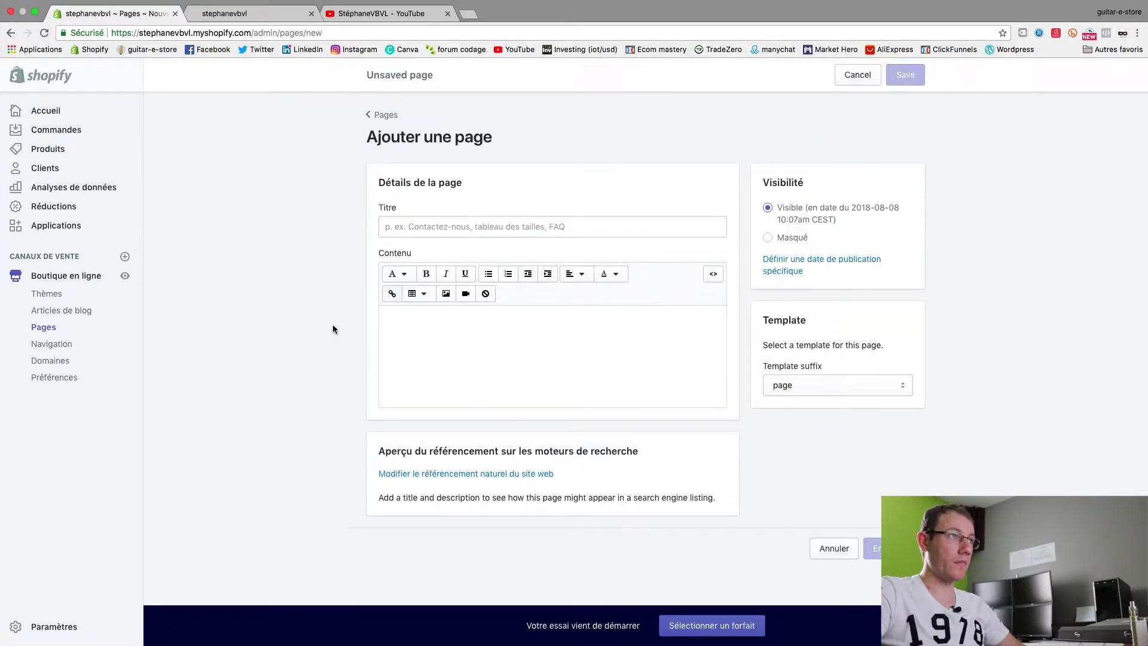
pyautogui.click(498, 231)
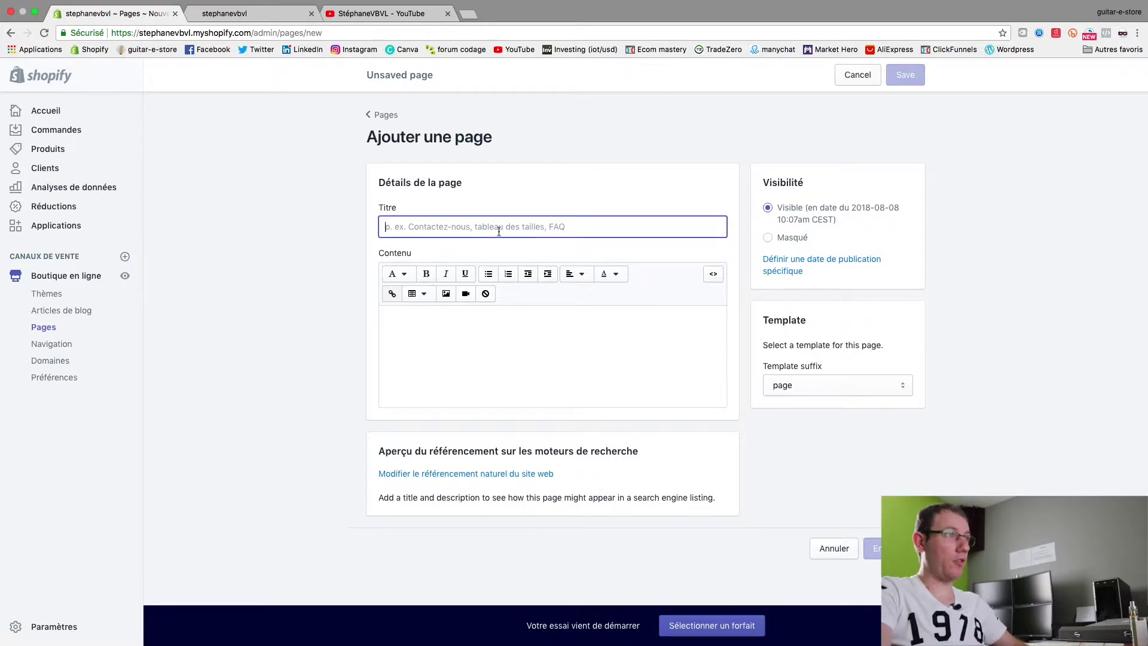
pyautogui.write('Mes vidéos')
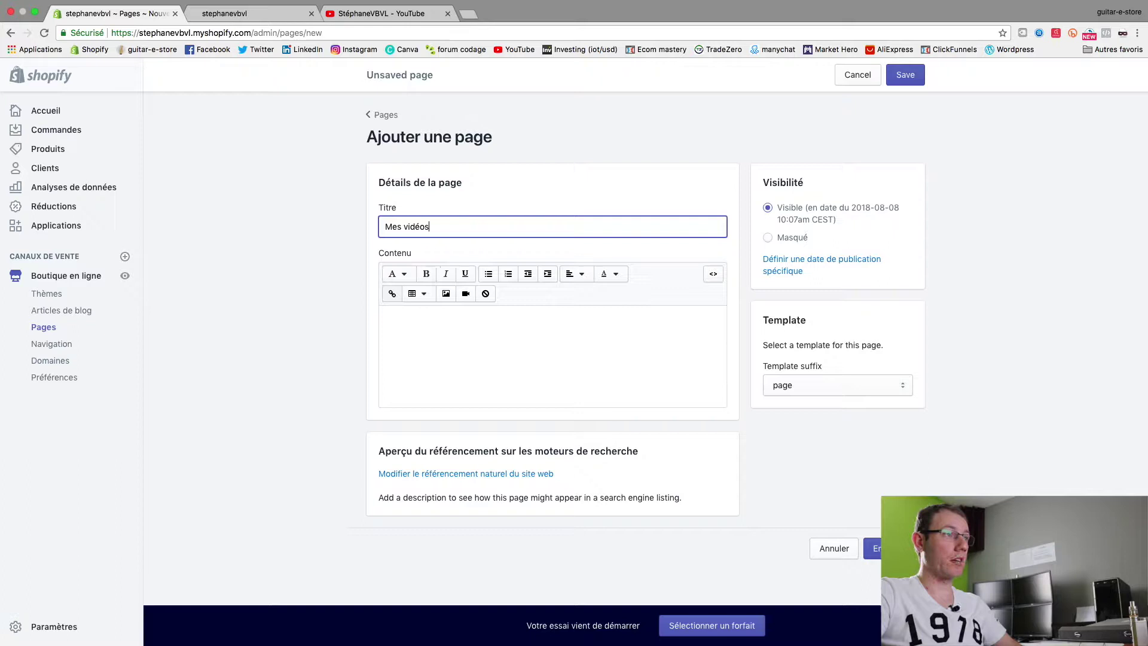
# Step: Enter "Toutes mes vidéos" as the content of the new page
pyautogui.click(449, 314)
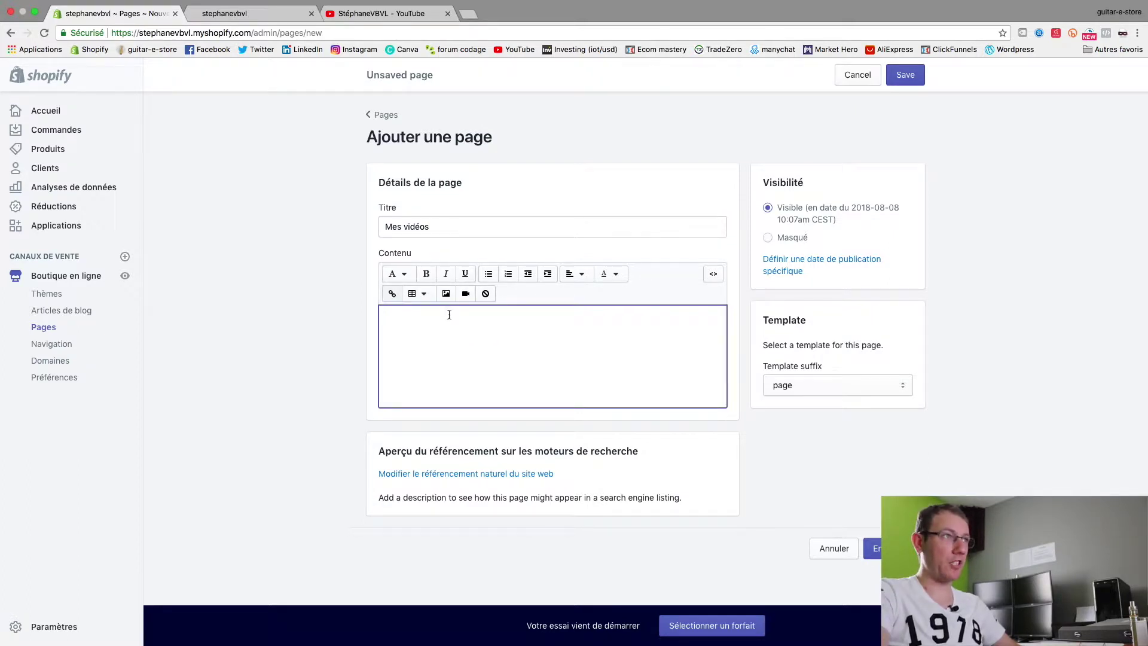
pyautogui.click(466, 473)
pyautogui.click(437, 341)
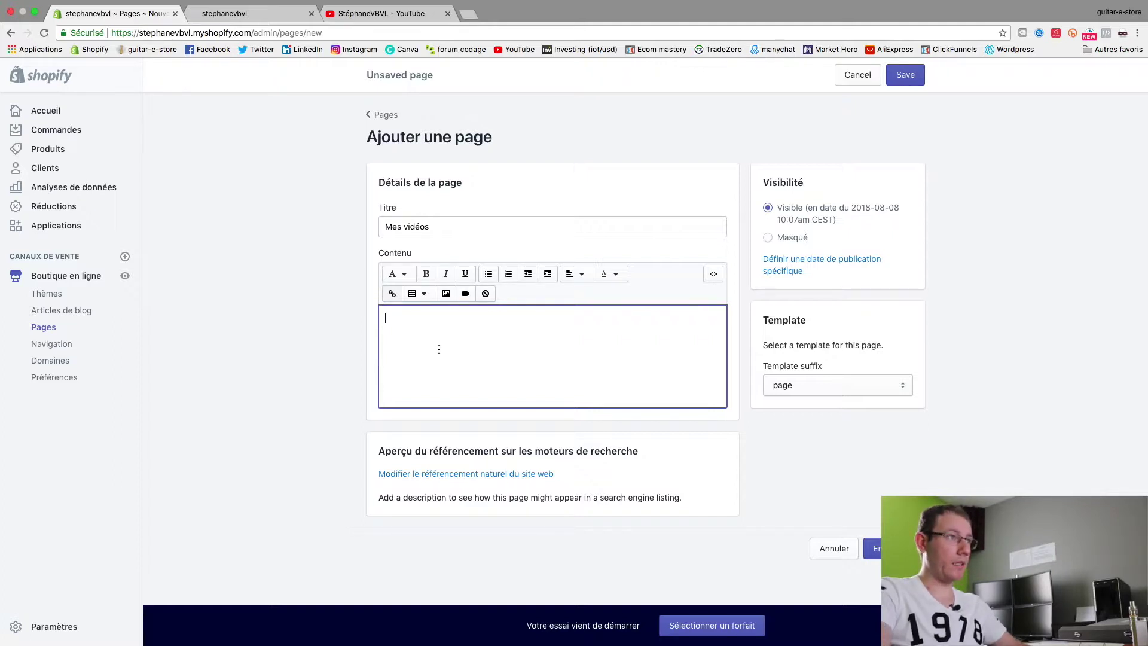
pyautogui.write('Mes')
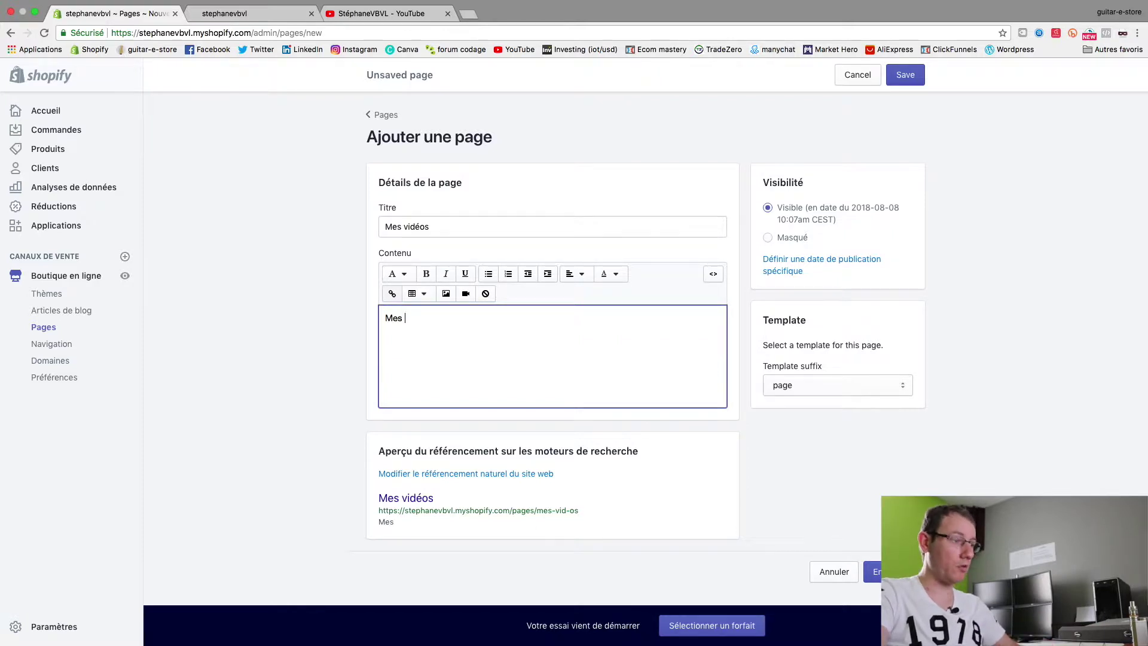
pyautogui.write(' vi')
pyautogui.press('BackSpace')
pyautogui.press('BackSpace')
pyautogui.press('BackSpace')
pyautogui.press('BackSpace')
pyautogui.press('BackSpace')
pyautogui.press('BackSpace')
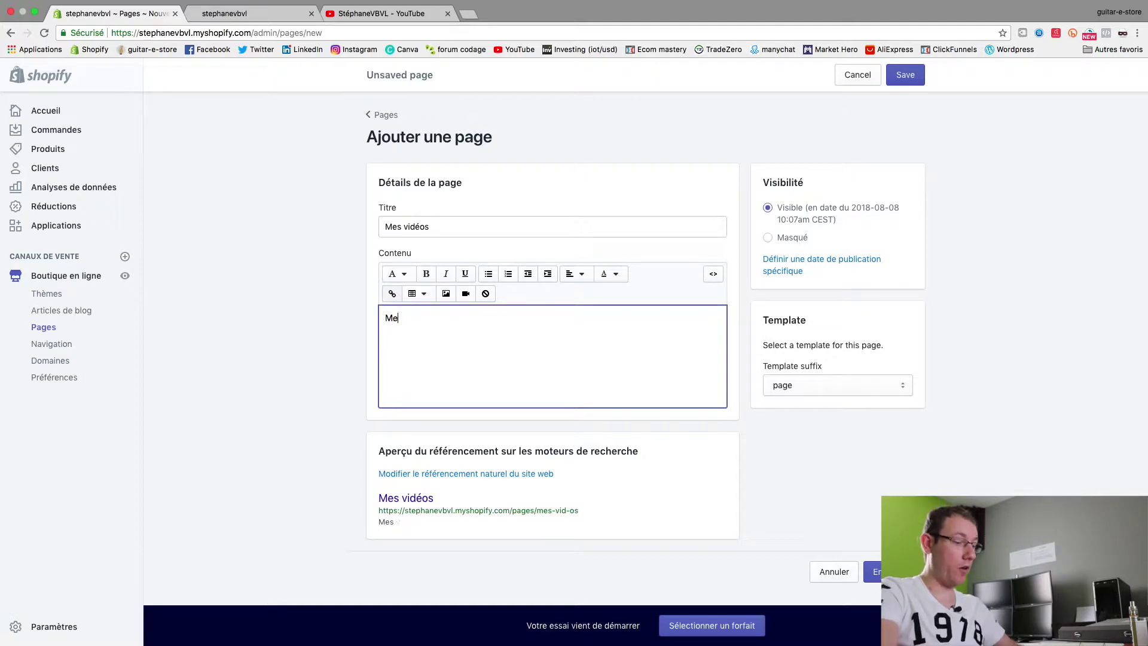
pyautogui.write('Tou')
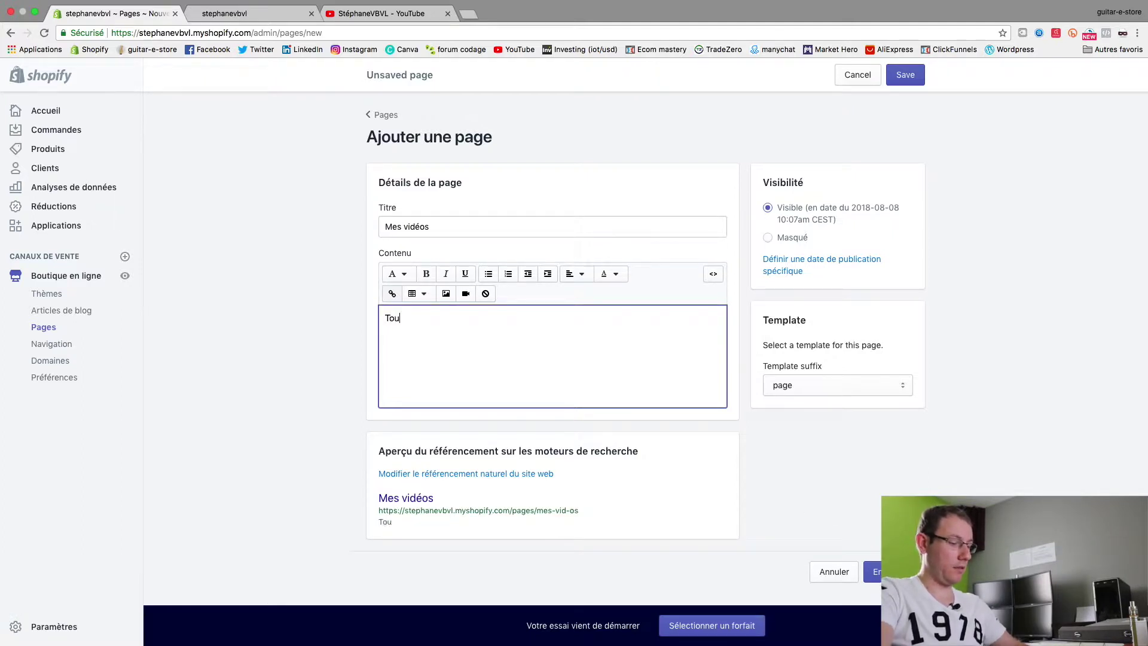
pyautogui.write('tes mes vi')
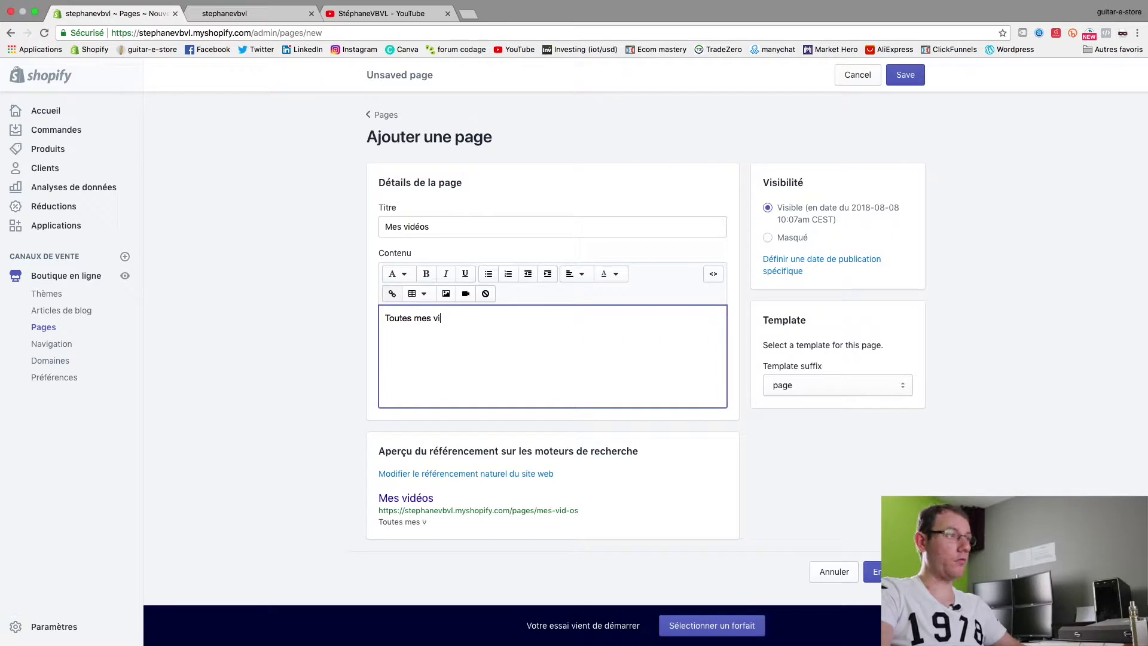
pyautogui.write('déos')
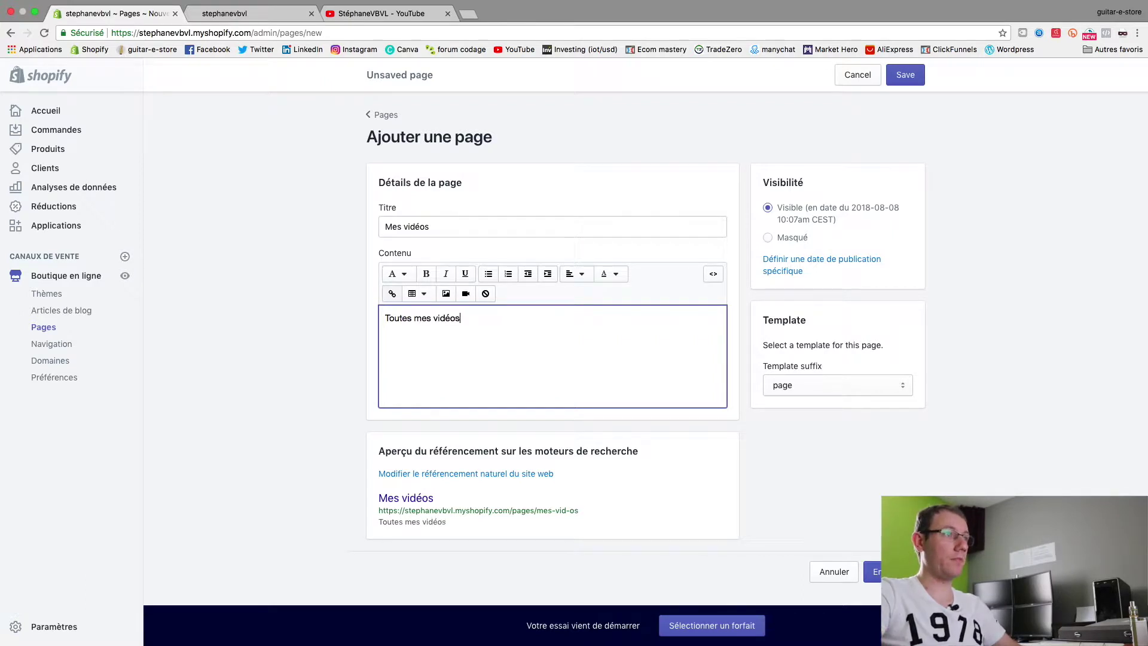
# Step: Centre the "Toutes mes vidéos" text and format it as an En-tête 2 heading
pyautogui.moveTo(461, 318); pyautogui.dragTo(383, 318)
pyautogui.click(576, 273)
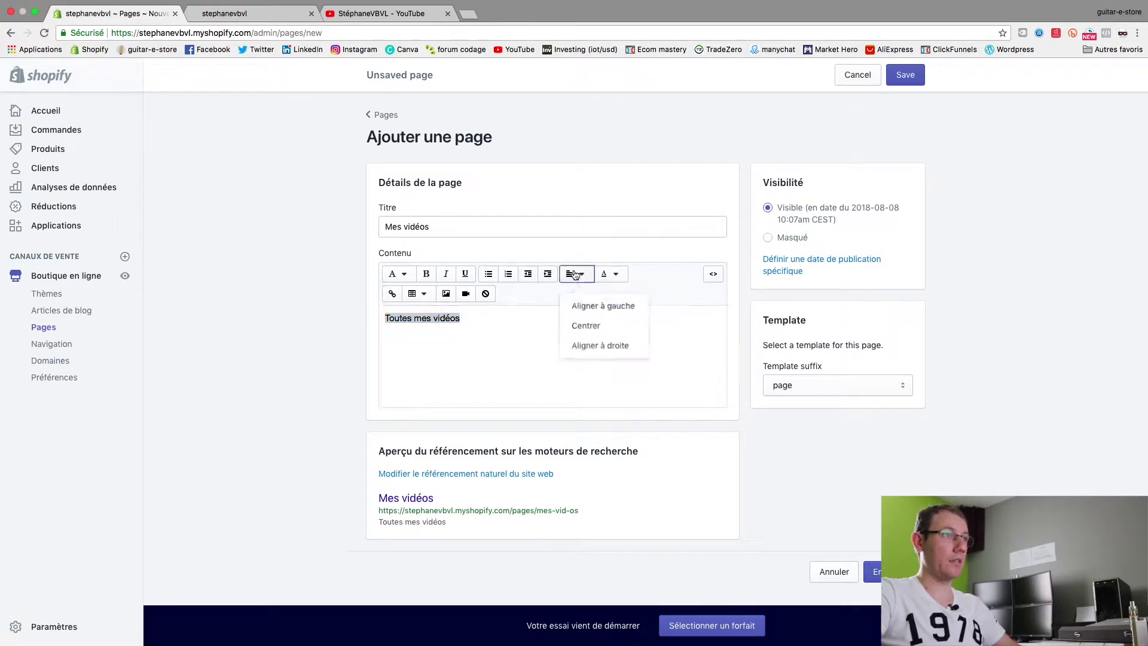
pyautogui.click(588, 327)
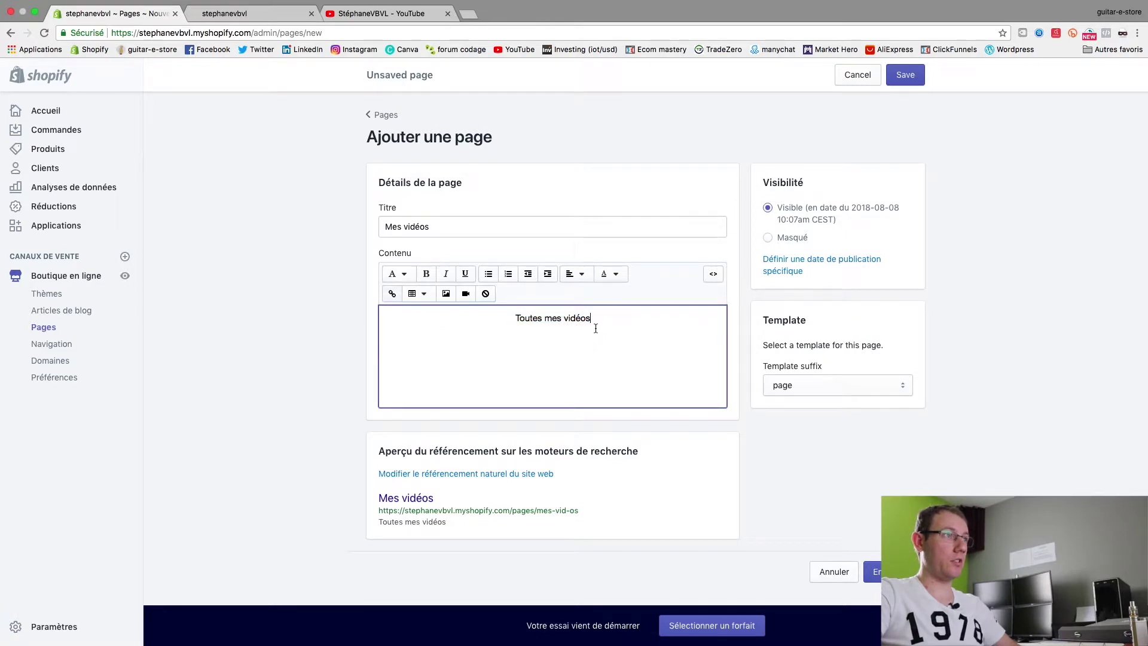
pyautogui.click(399, 274)
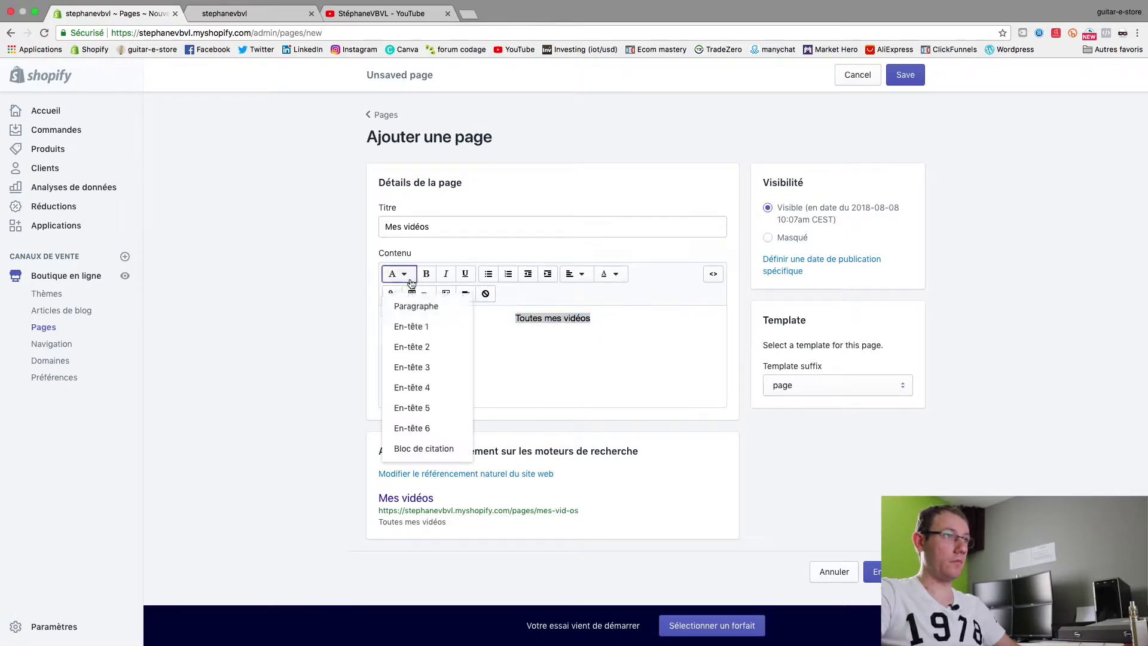
pyautogui.click(424, 348)
pyautogui.click(633, 312)
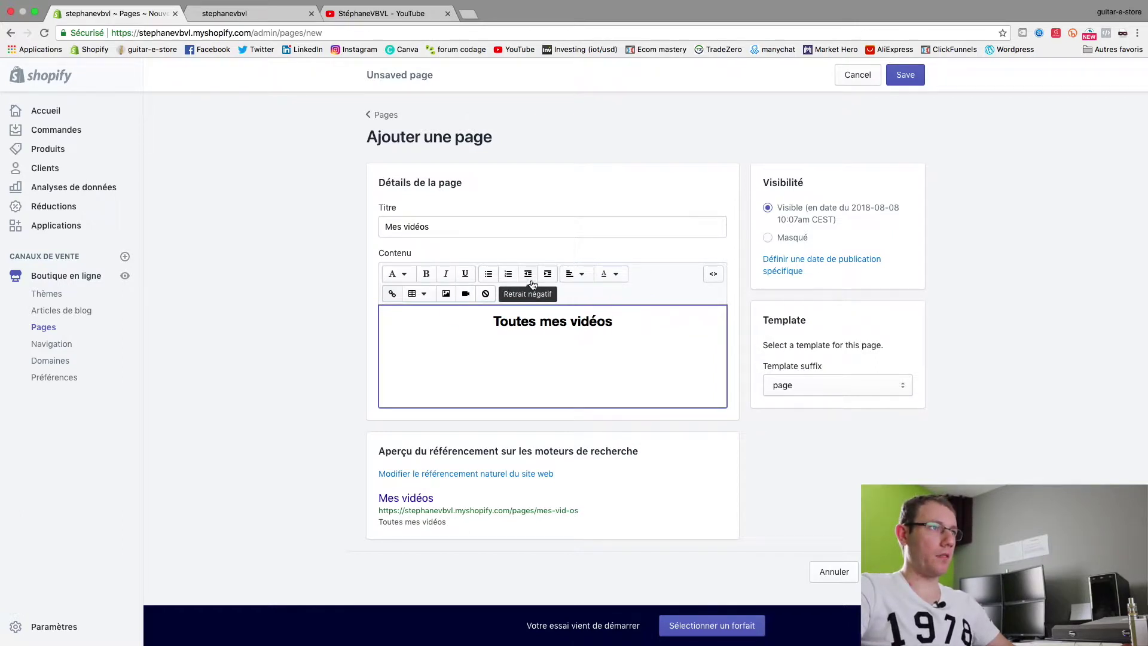
# Step: Insert a table with a single cell below the heading in the page content
pyautogui.click(578, 276)
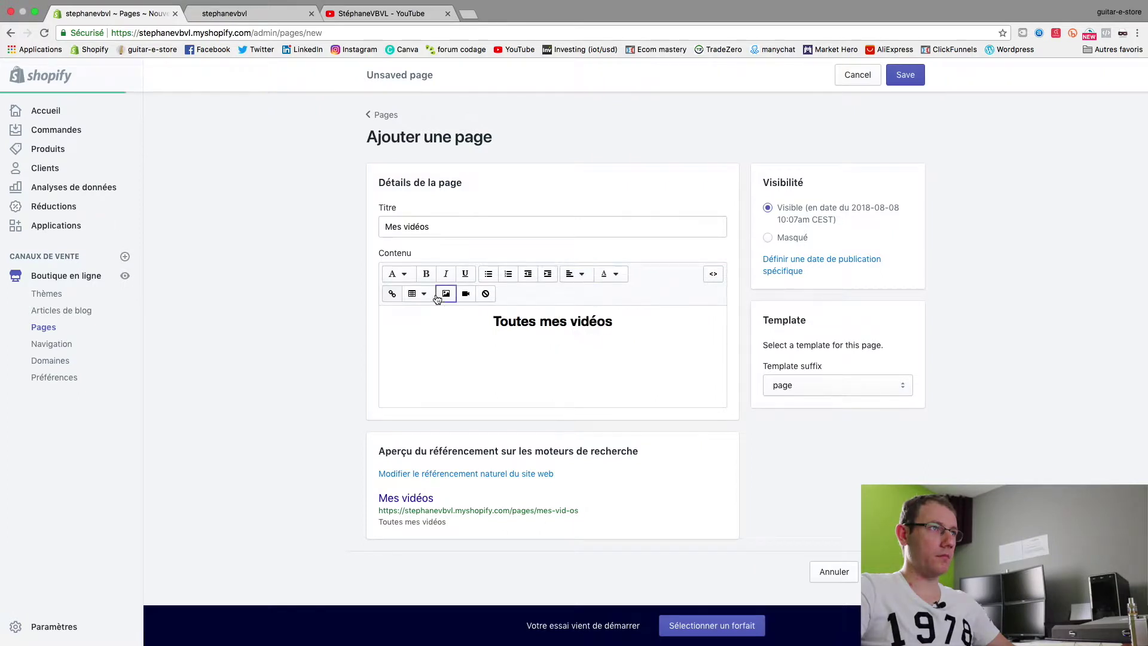
pyautogui.click(437, 299)
pyautogui.click(742, 133)
pyautogui.click(410, 302)
pyautogui.click(446, 327)
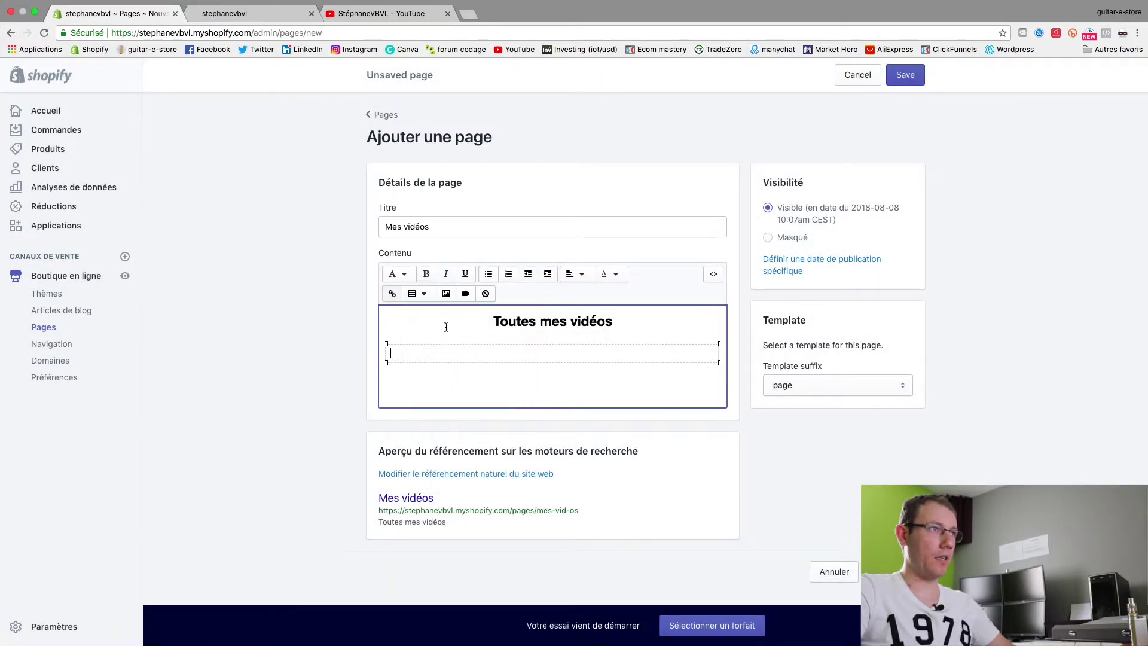
# Step: Show the content's HTML source and fill the table cell with the text "Playlists"
pyautogui.click(713, 274)
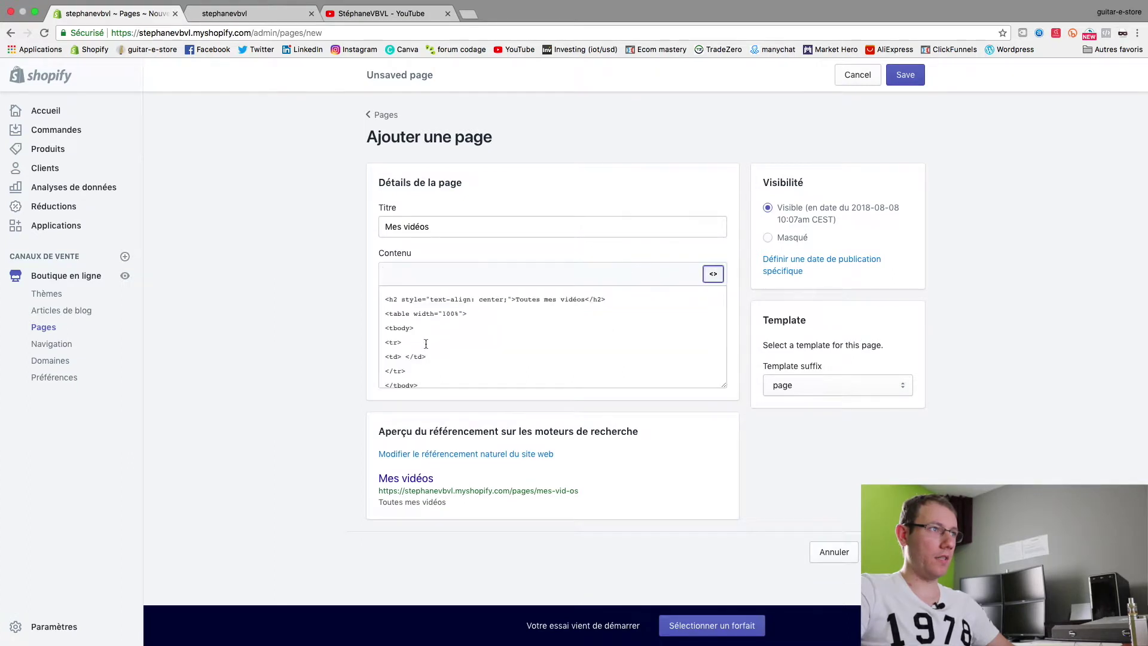
pyautogui.click(517, 351)
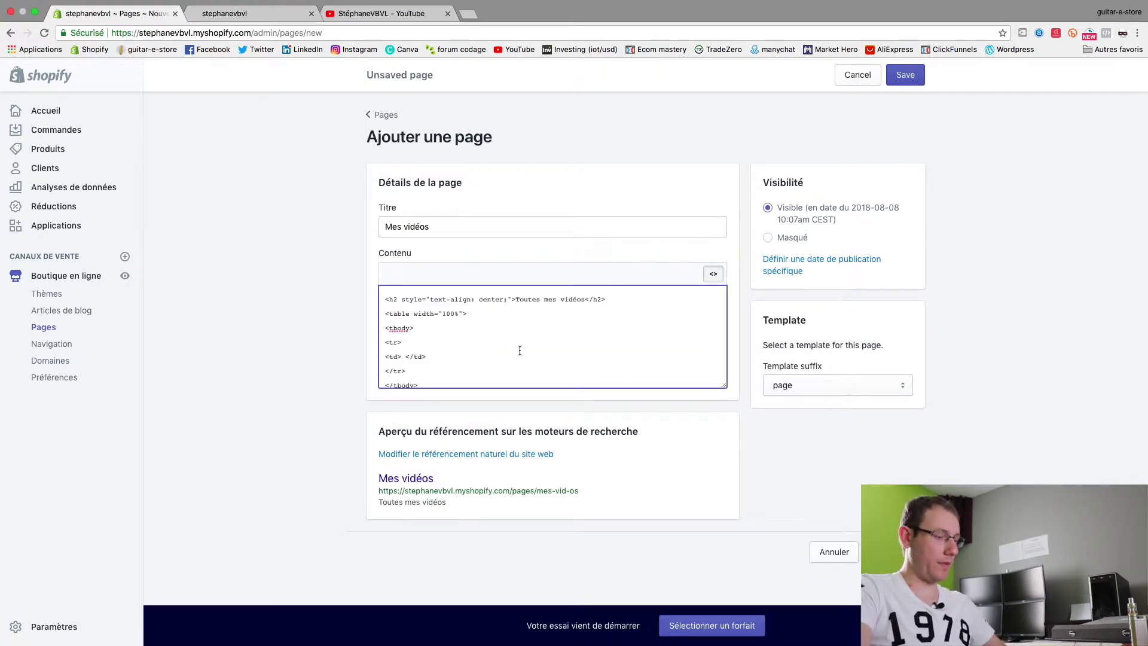
pyautogui.press('BackSpace')
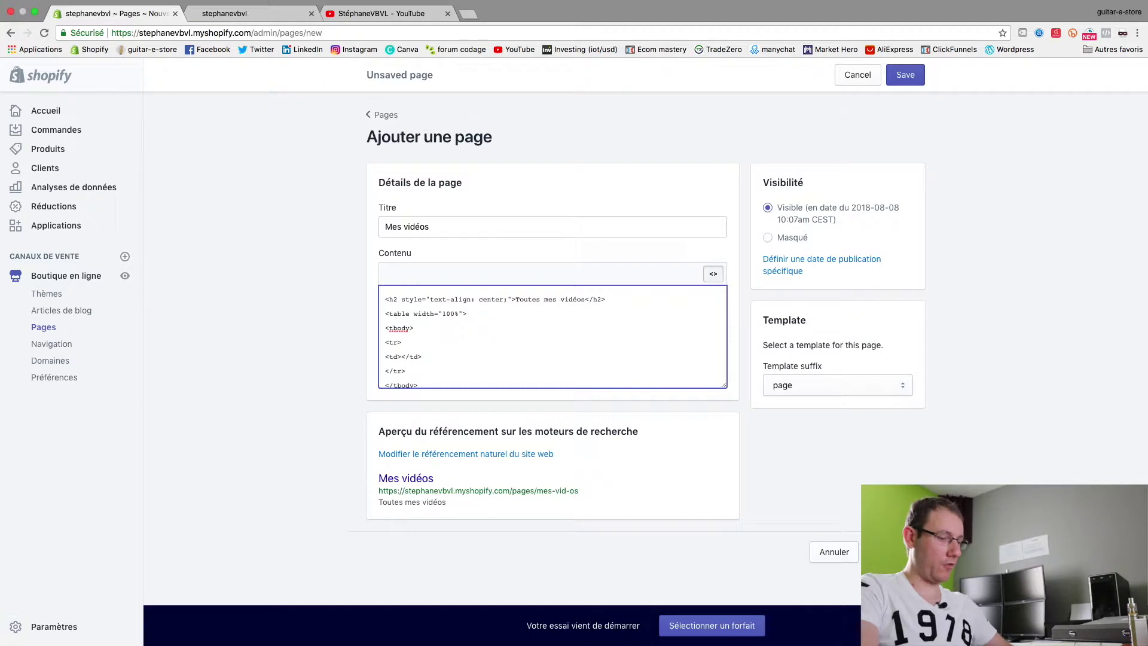
pyautogui.write('Play')
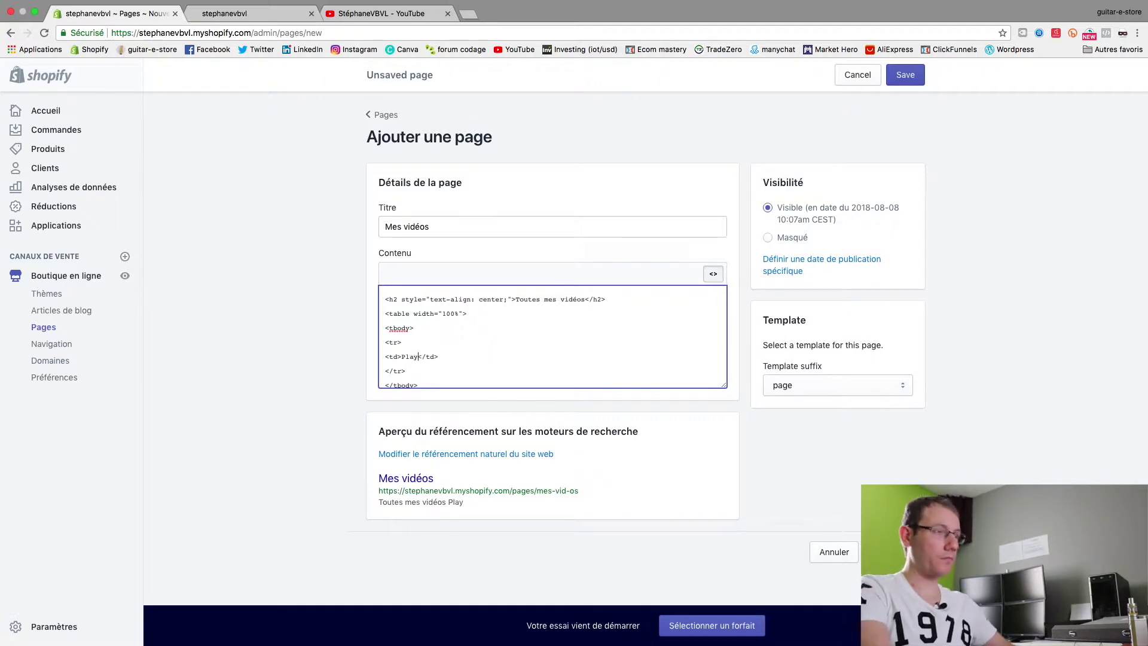
pyautogui.write('list')
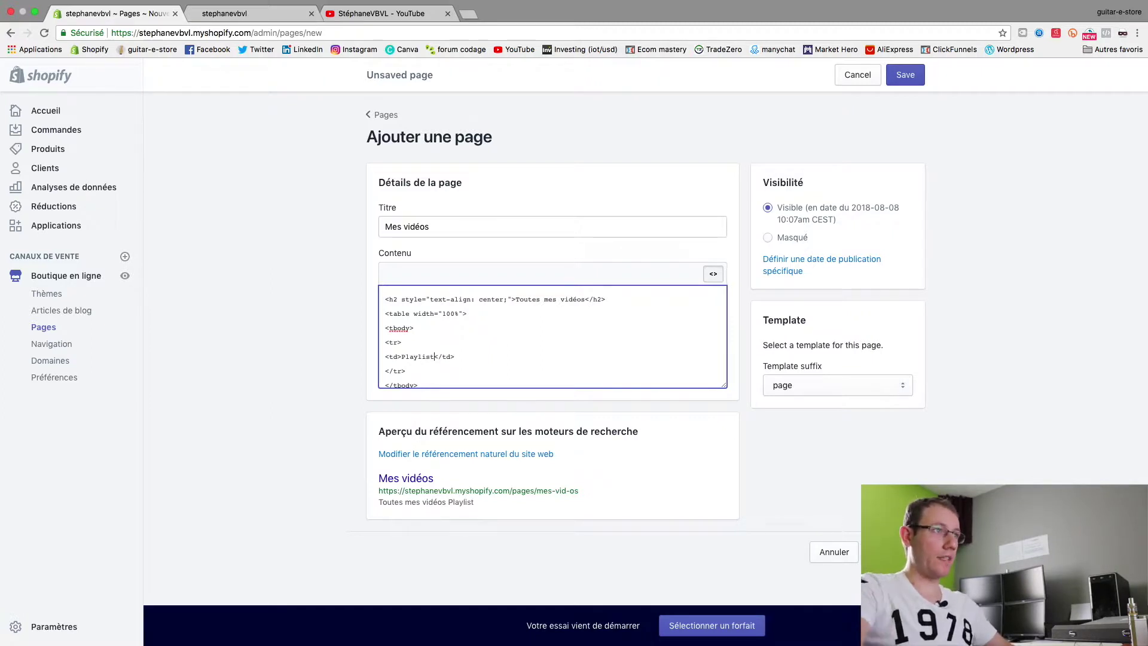
pyautogui.write('s')
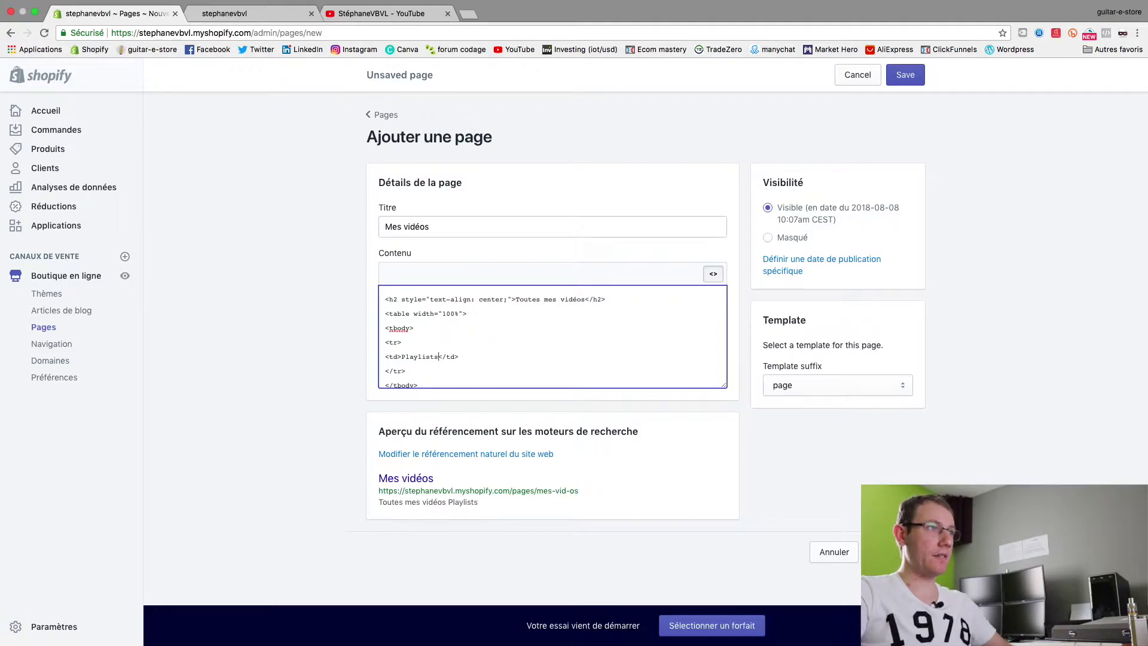
# Step: Duplicate the Playlists cell on a new line below it and empty the copy's text between the td tags
pyautogui.moveTo(458, 357); pyautogui.dragTo(379, 355)
pyautogui.hotkey('ctrl', 'c')
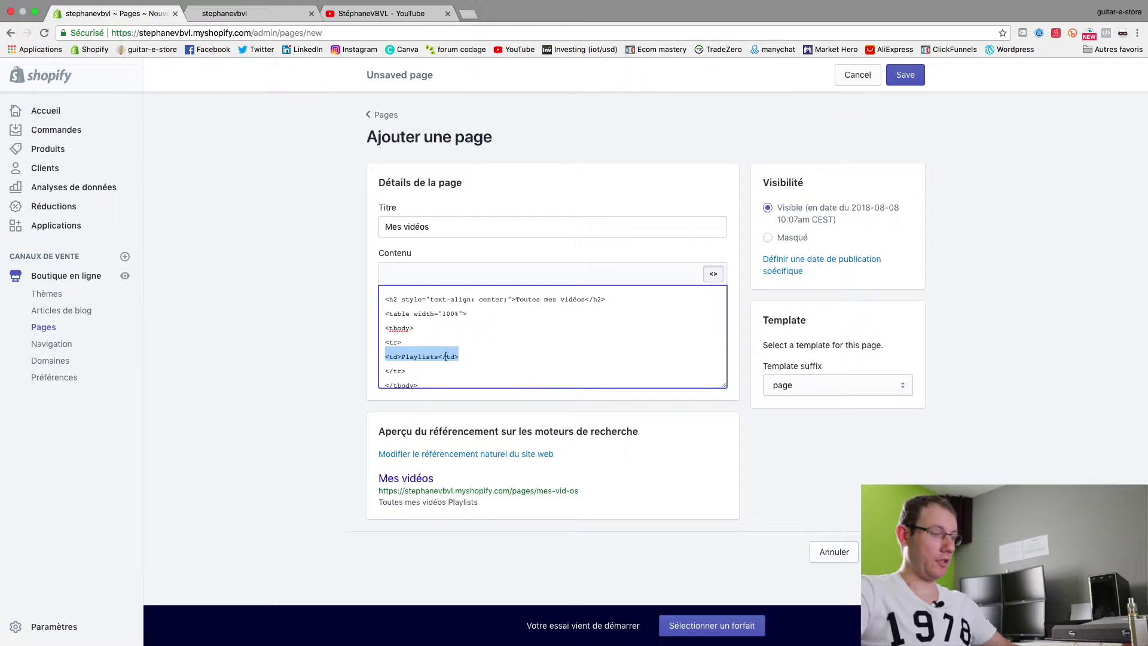
pyautogui.click(463, 357)
pyautogui.press('Return')
pyautogui.hotkey('ctrl', 'v')
pyautogui.moveTo(440, 370); pyautogui.dragTo(404, 374)
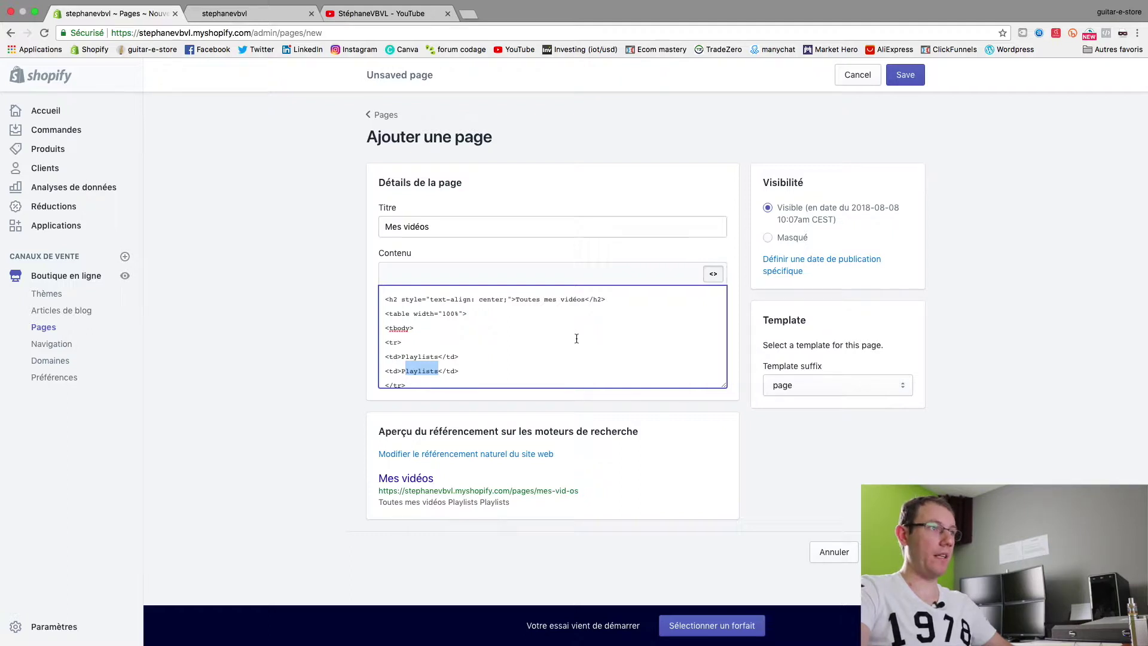
pyautogui.press('BackSpace')
pyautogui.press('BackSpace')
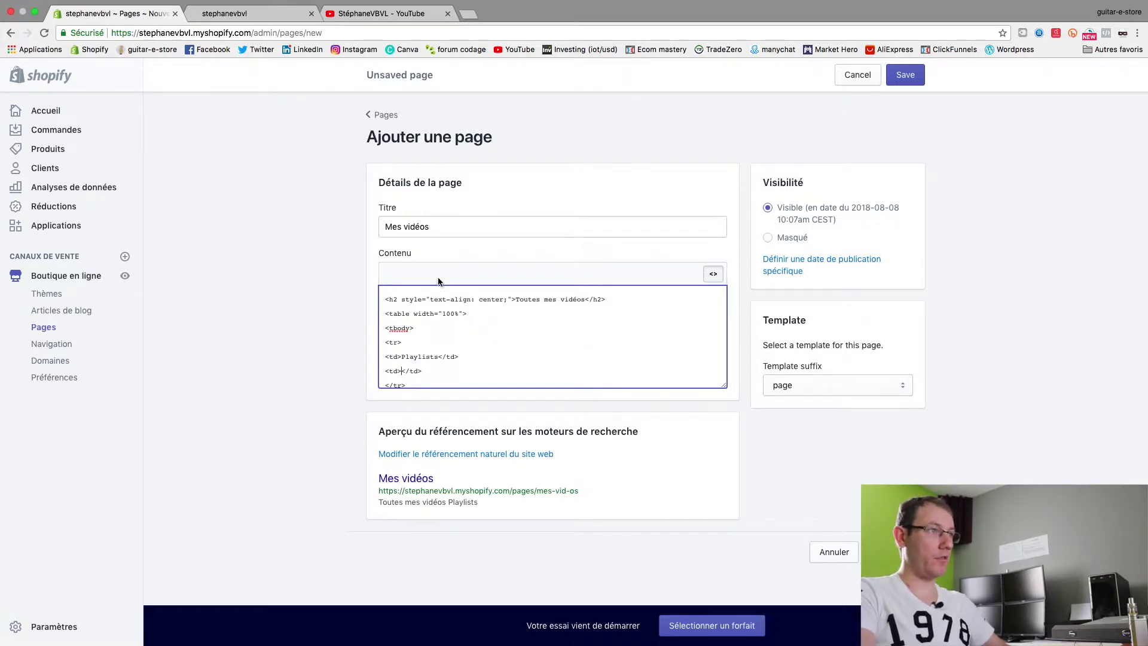
# Step: Start an a href link in the empty second table cell, using the playlists page address copied from the YouTube channel
pyautogui.write('<')
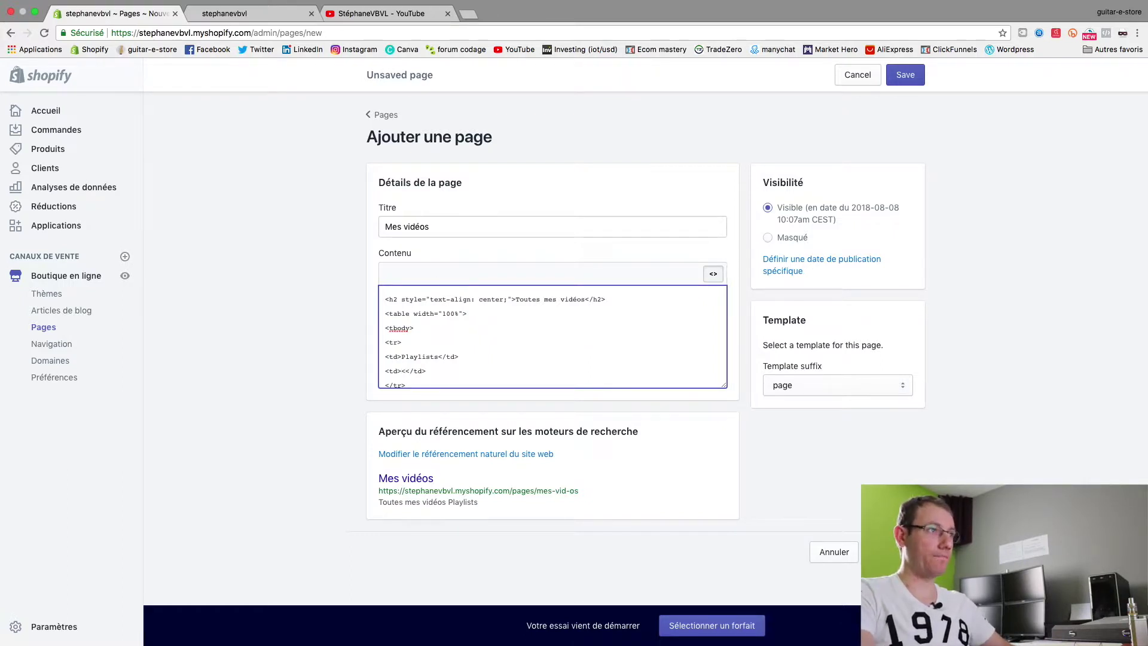
pyautogui.write('a href')
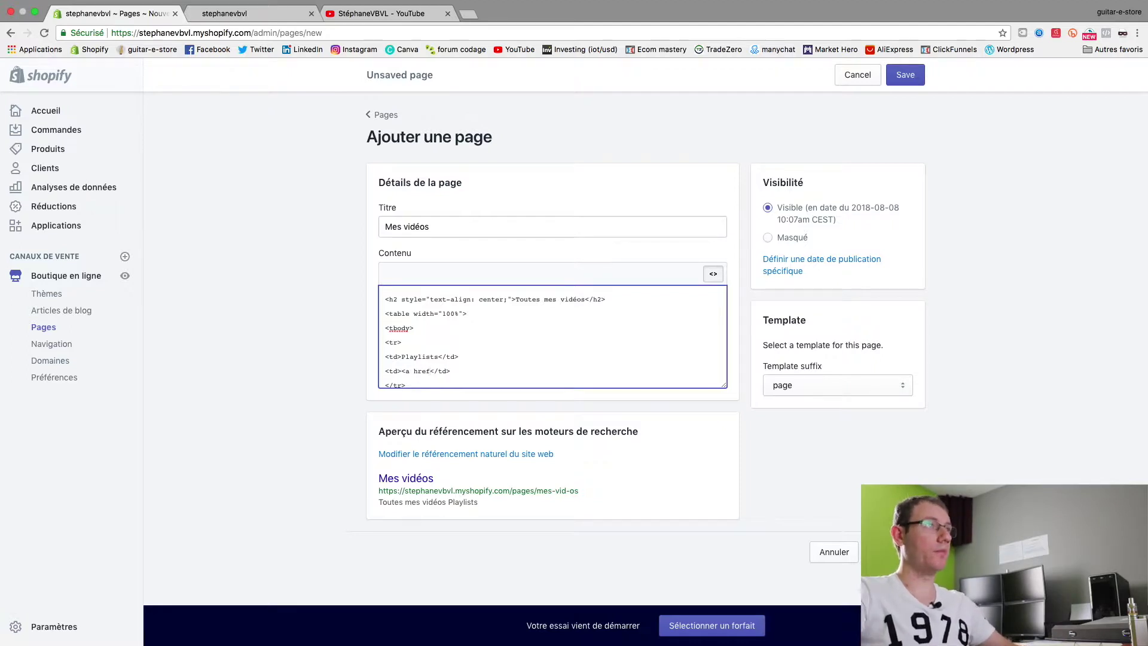
pyautogui.click(386, 13)
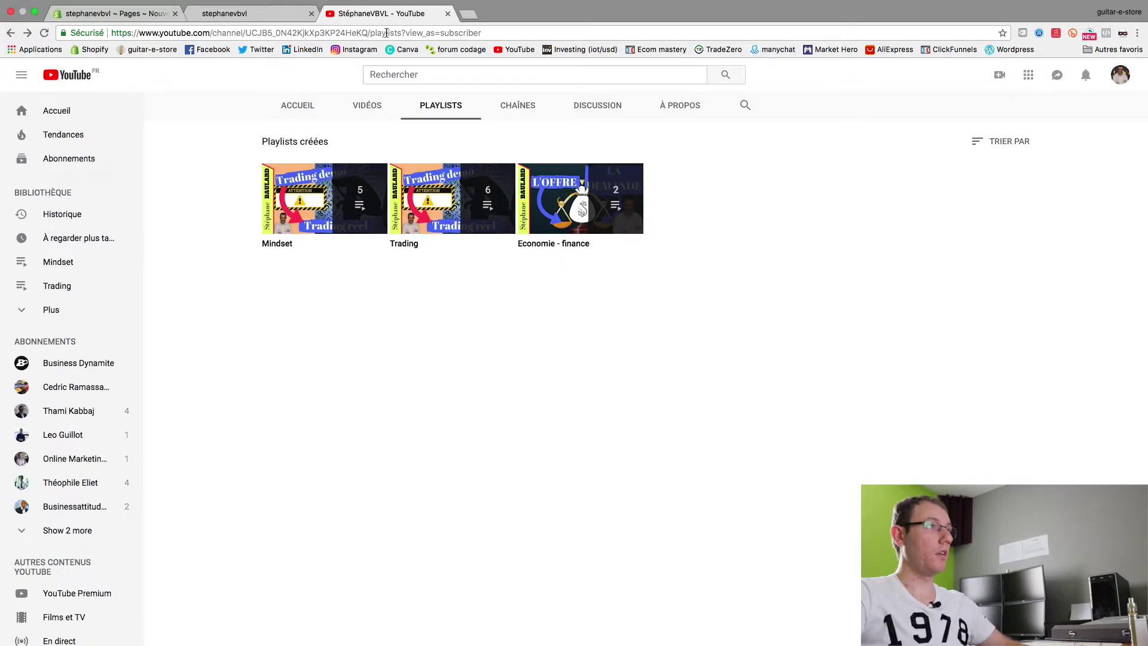
pyautogui.click(387, 32)
pyautogui.press('super+c')
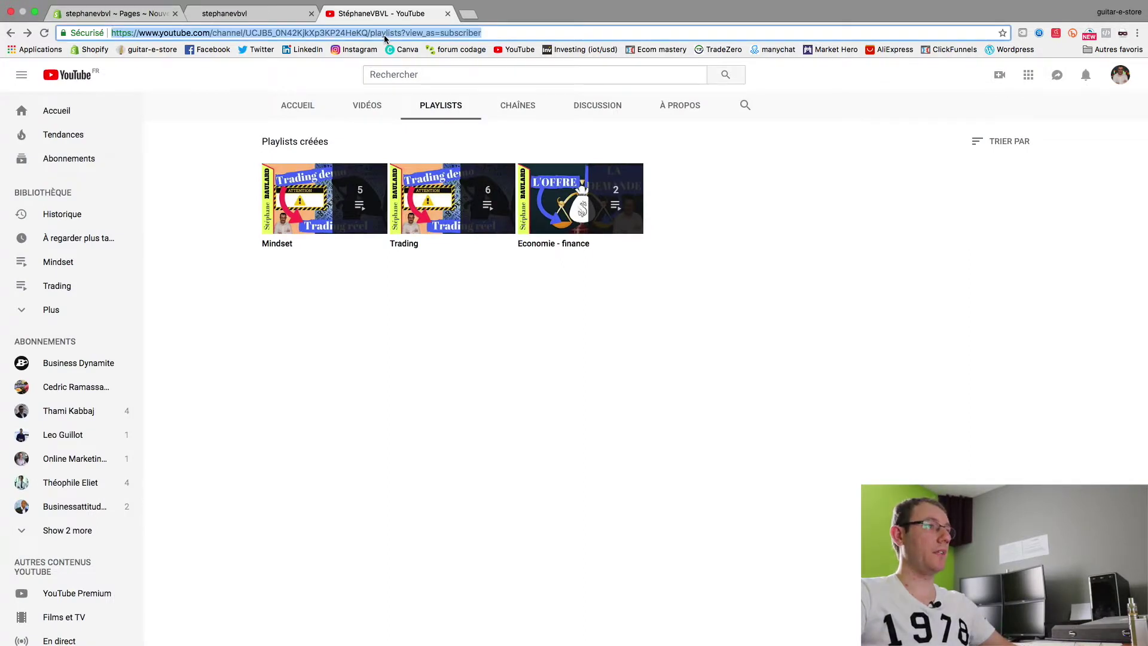
pyautogui.click(266, 12)
pyautogui.click(143, 15)
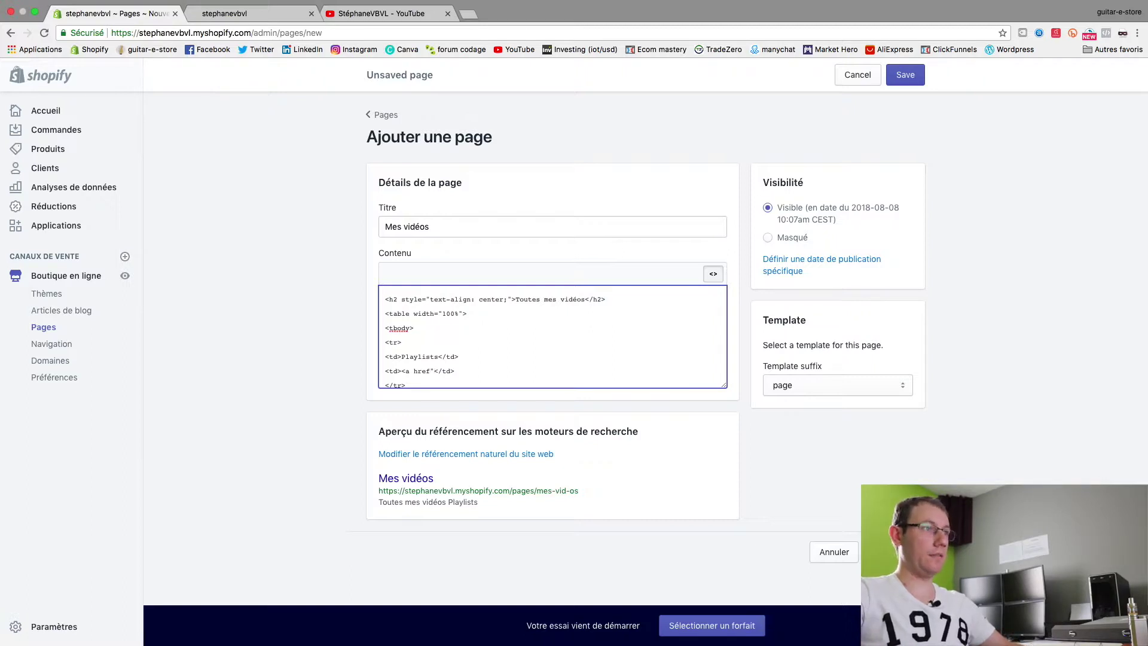
pyautogui.write('=')
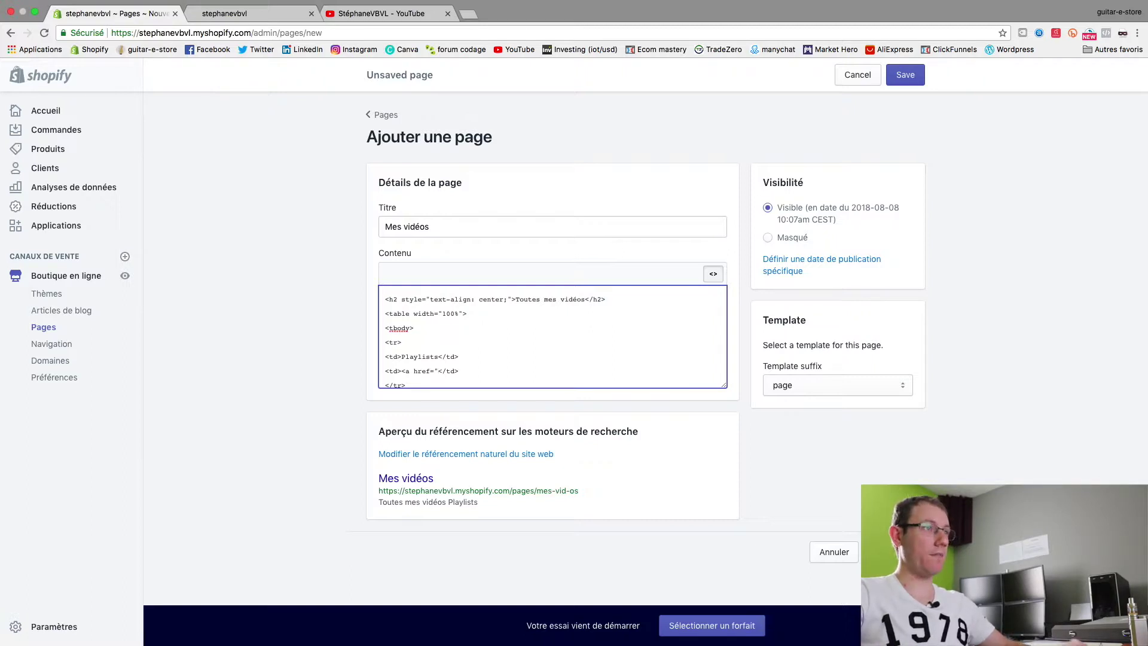
pyautogui.press('super+v')
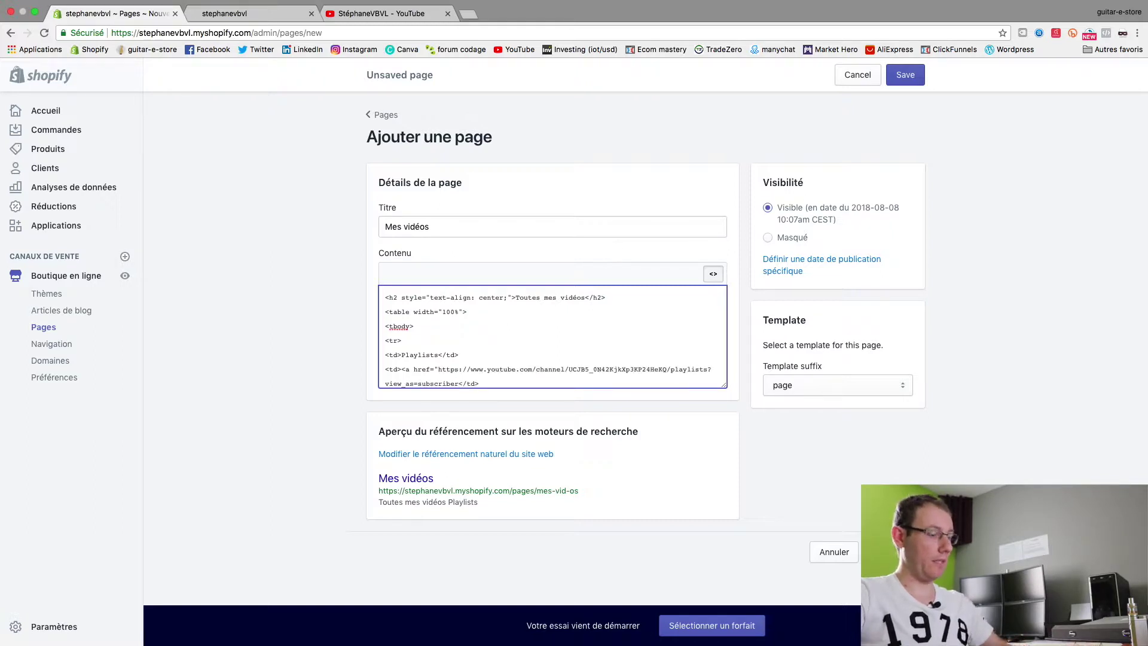
# Step: Complete the link's opening and closing a tags and enter "VOIR PLUS" as its text
pyautogui.write('"</td>')
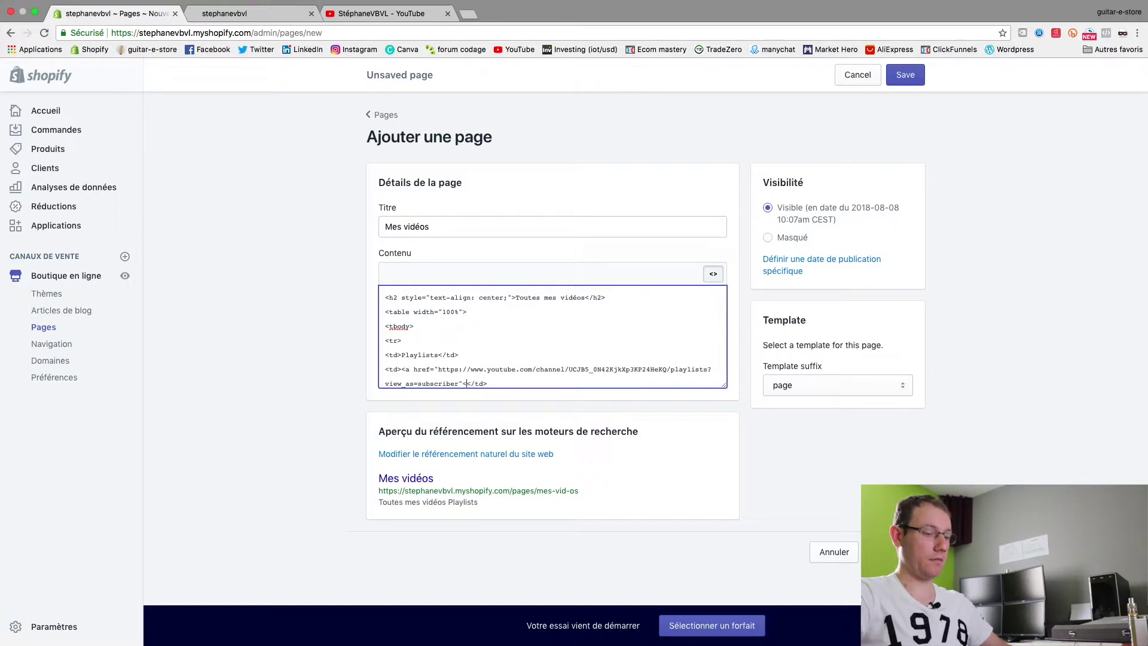
pyautogui.press('BackSpace')
pyautogui.write('></')
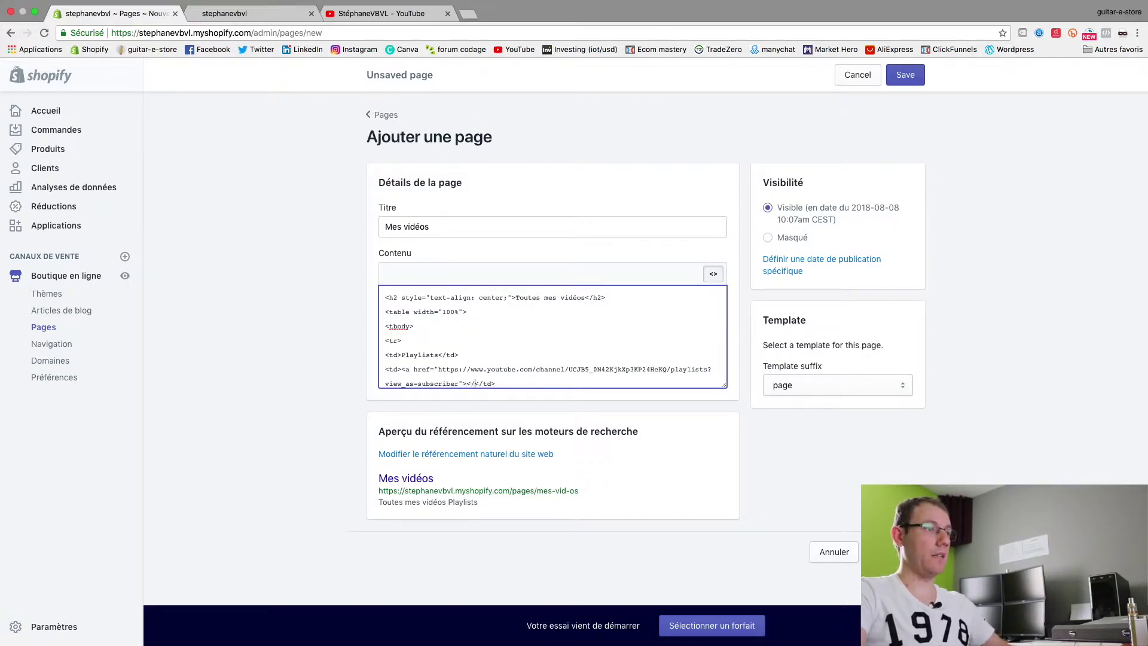
pyautogui.write('a>')
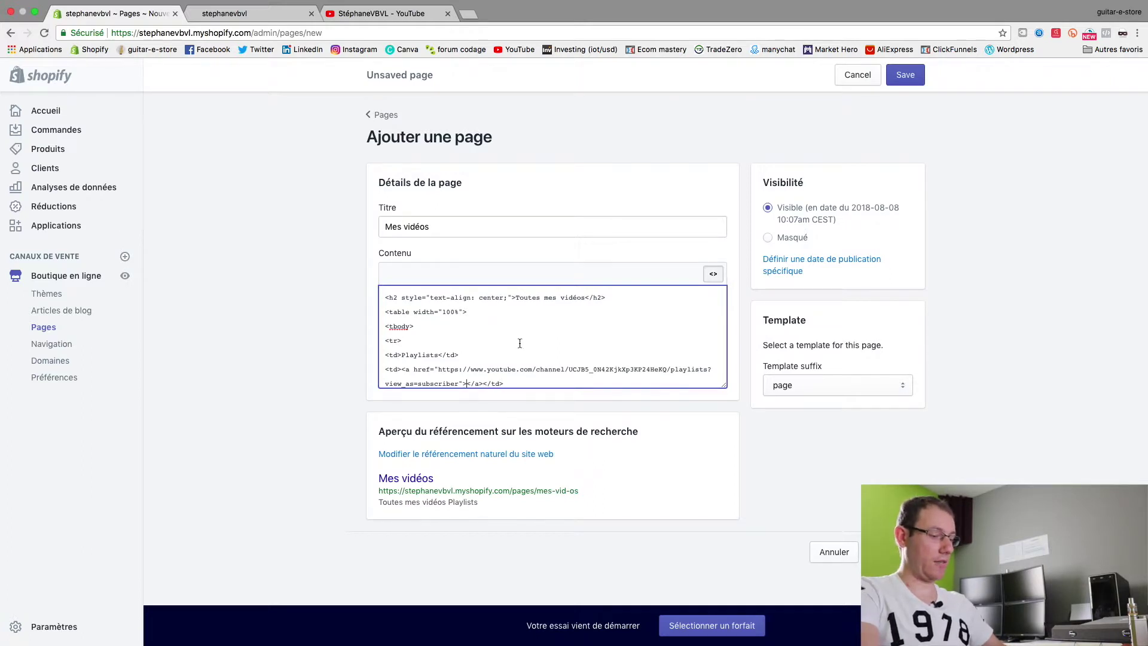
pyautogui.write('VOIR PL')
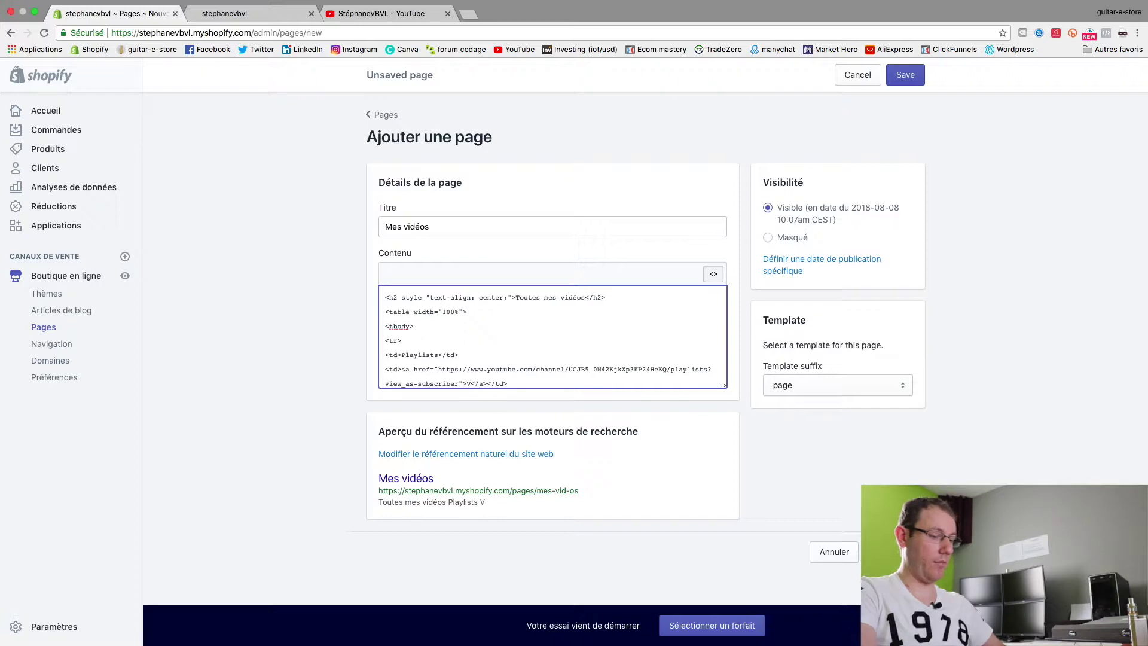
pyautogui.write('US')
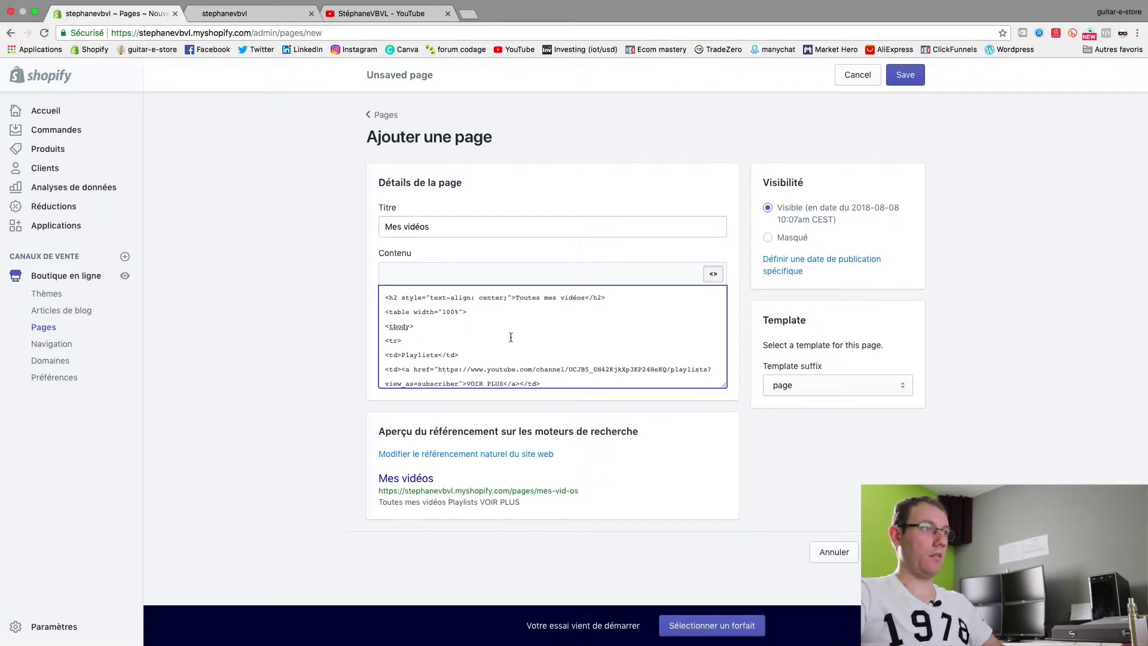
# Step: Insert the start of a class attribute, class=", before href in the VOIR PLUS link
pyautogui.click(412, 366)
pyautogui.write('class')
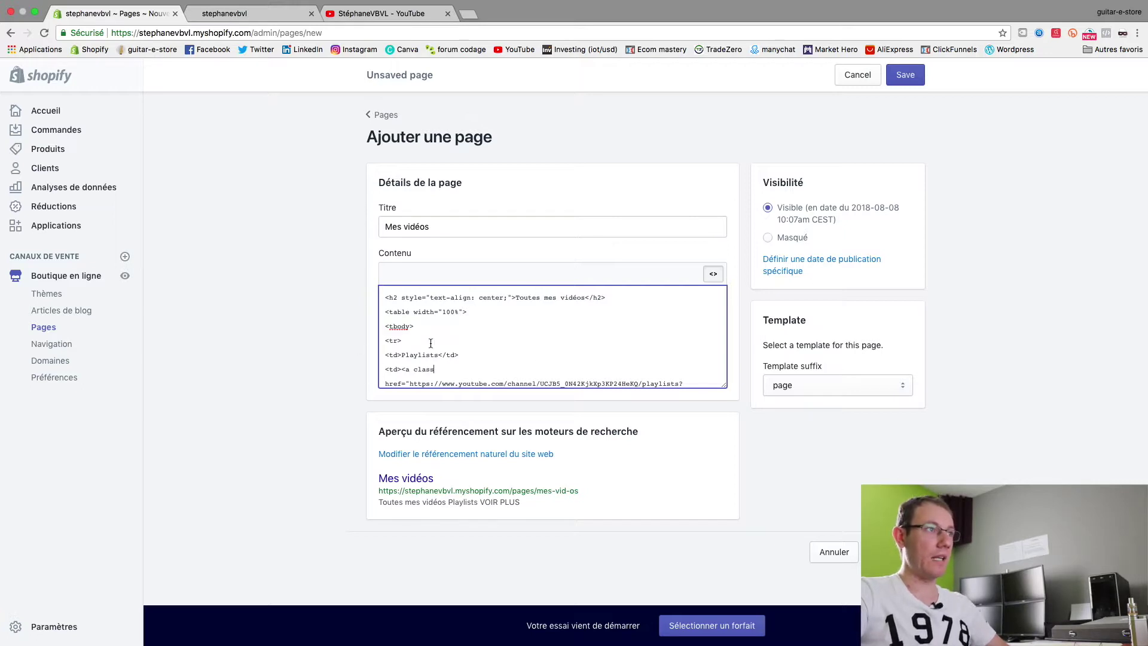
pyautogui.scroll(-2, 430, 343)
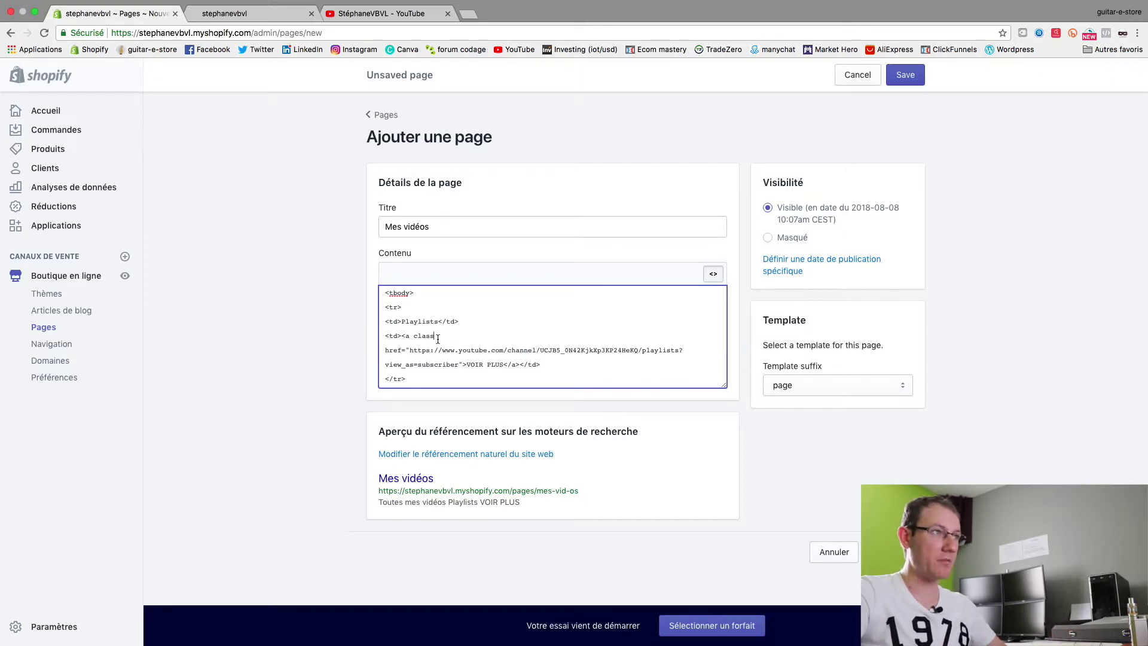
pyautogui.click(437, 339)
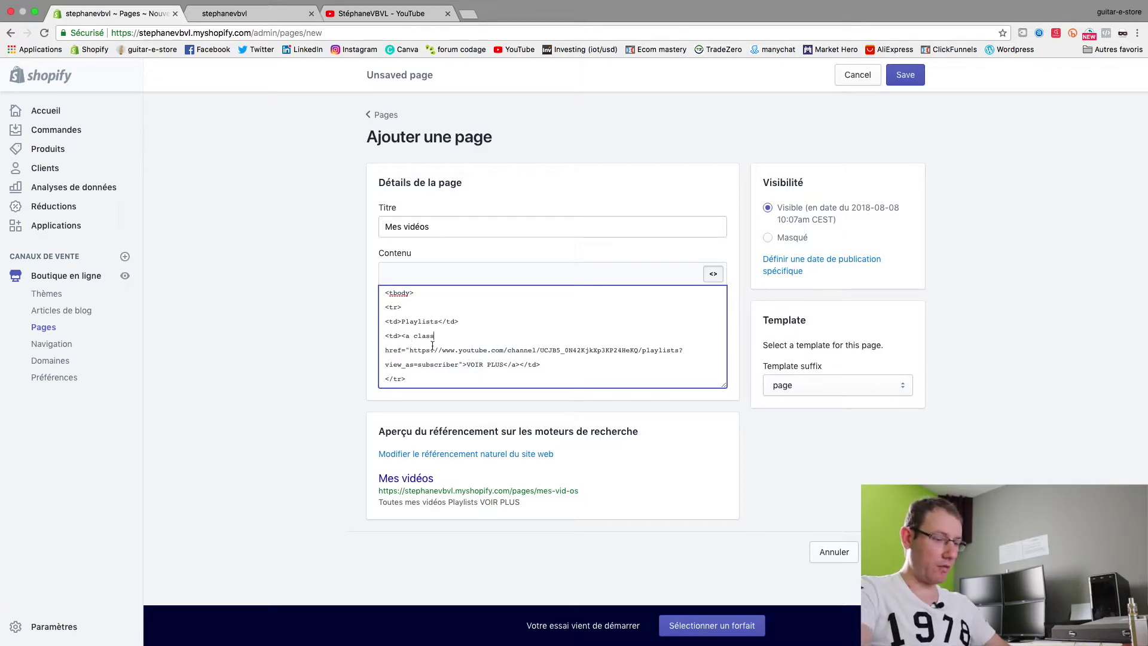
pyautogui.write('=')
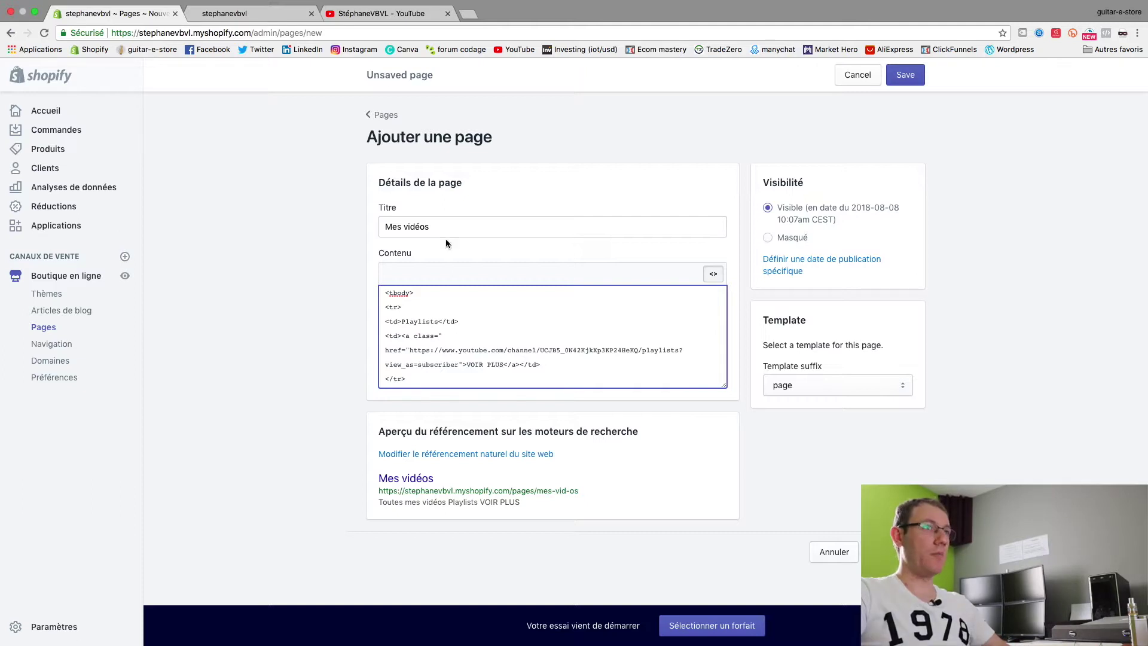
# Step: Open the featured tutorial product on the storefront and inspect the HTML of its "AJOUTER AU PANIER" button
pyautogui.click(261, 15)
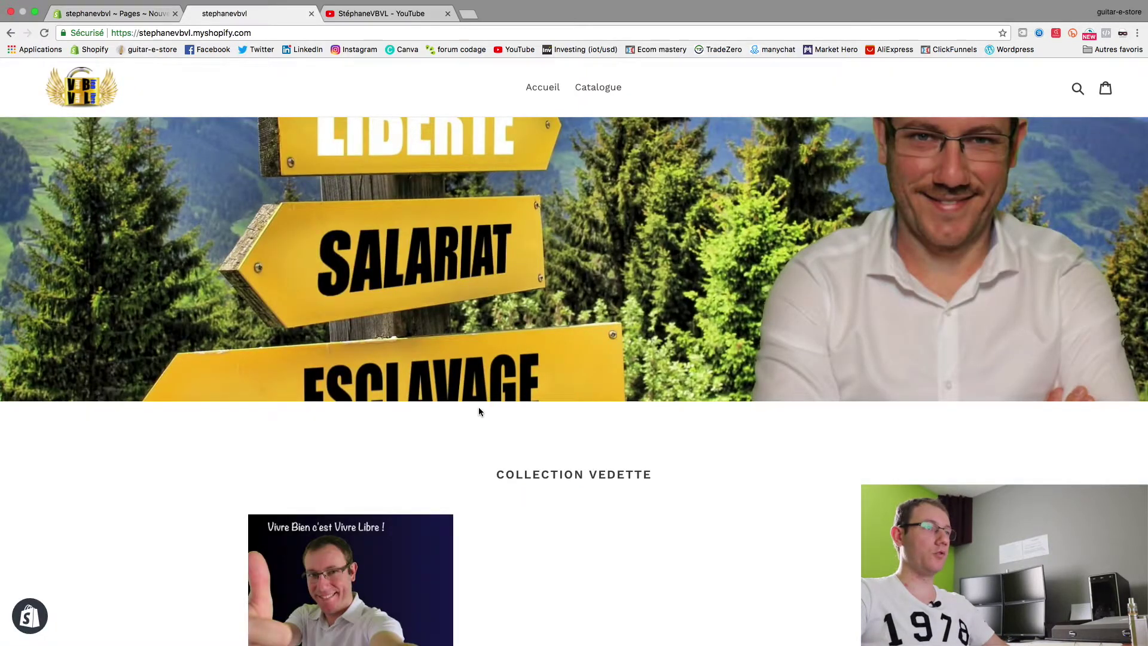
pyautogui.scroll(-4, 477, 414)
pyautogui.click(318, 320)
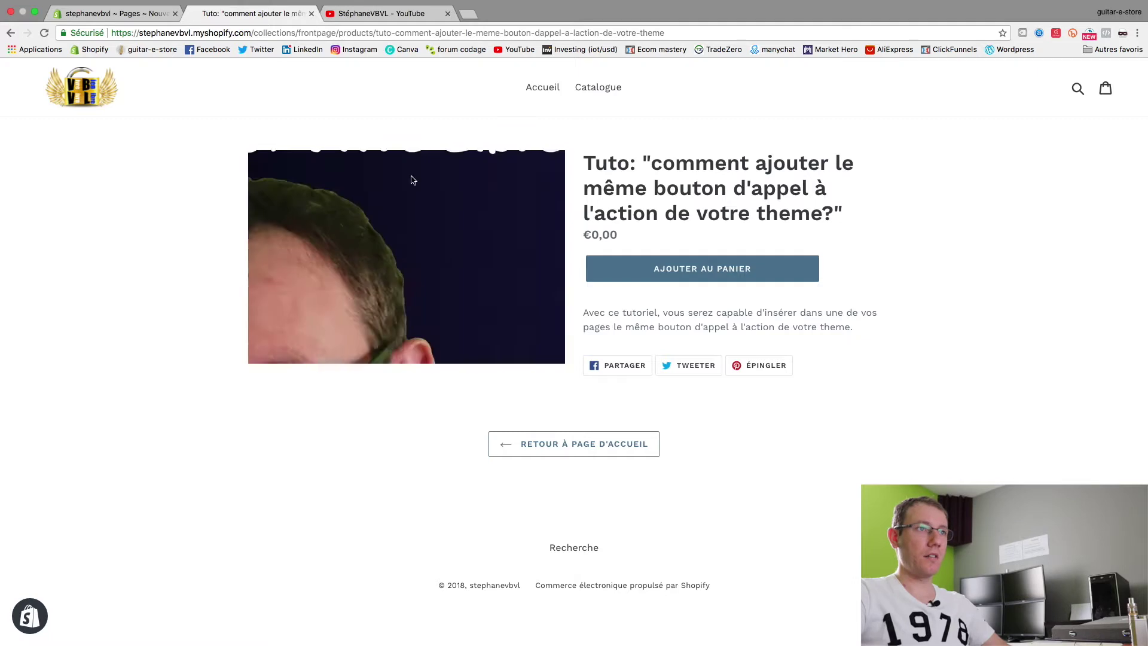
pyautogui.rightClick(851, 382)
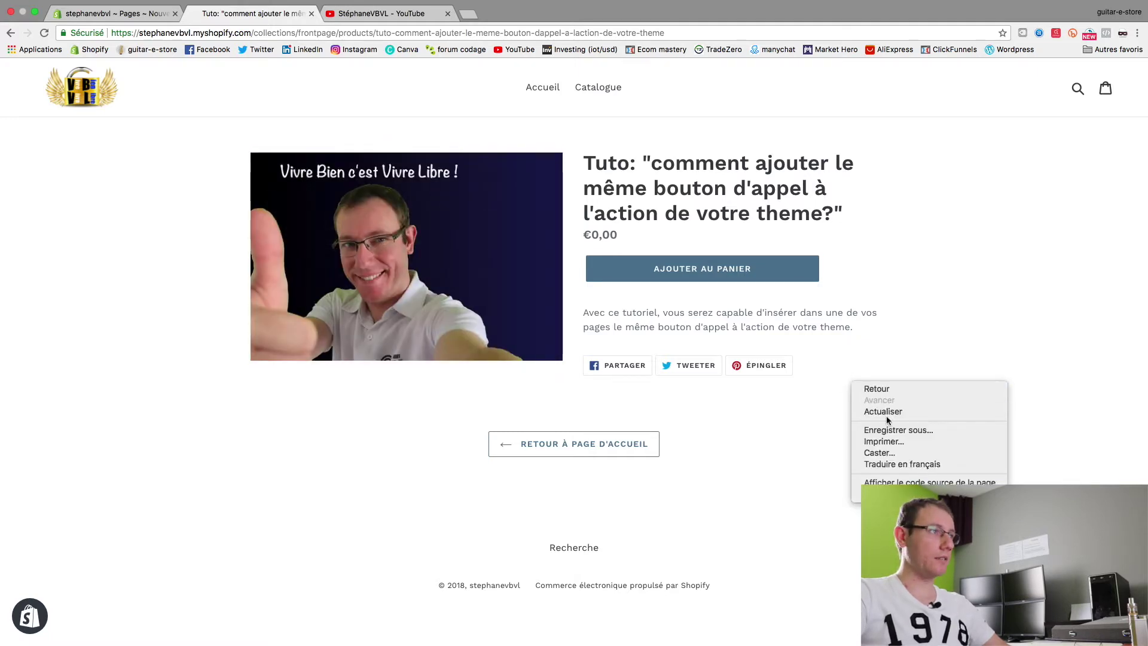
pyautogui.click(878, 494)
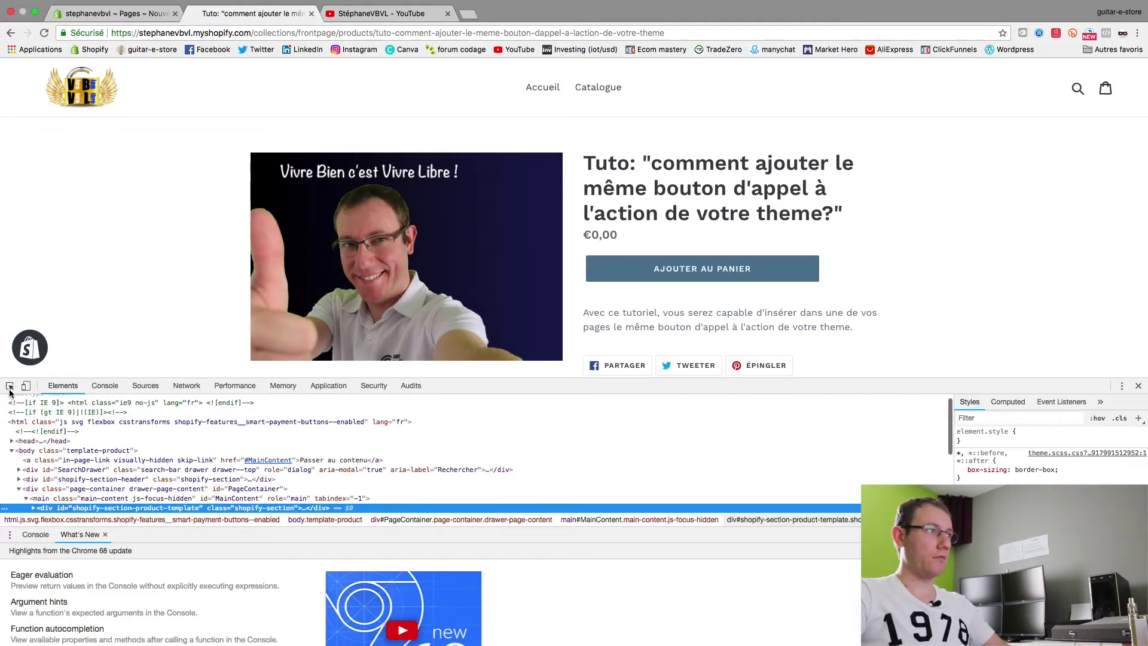
pyautogui.click(10, 386)
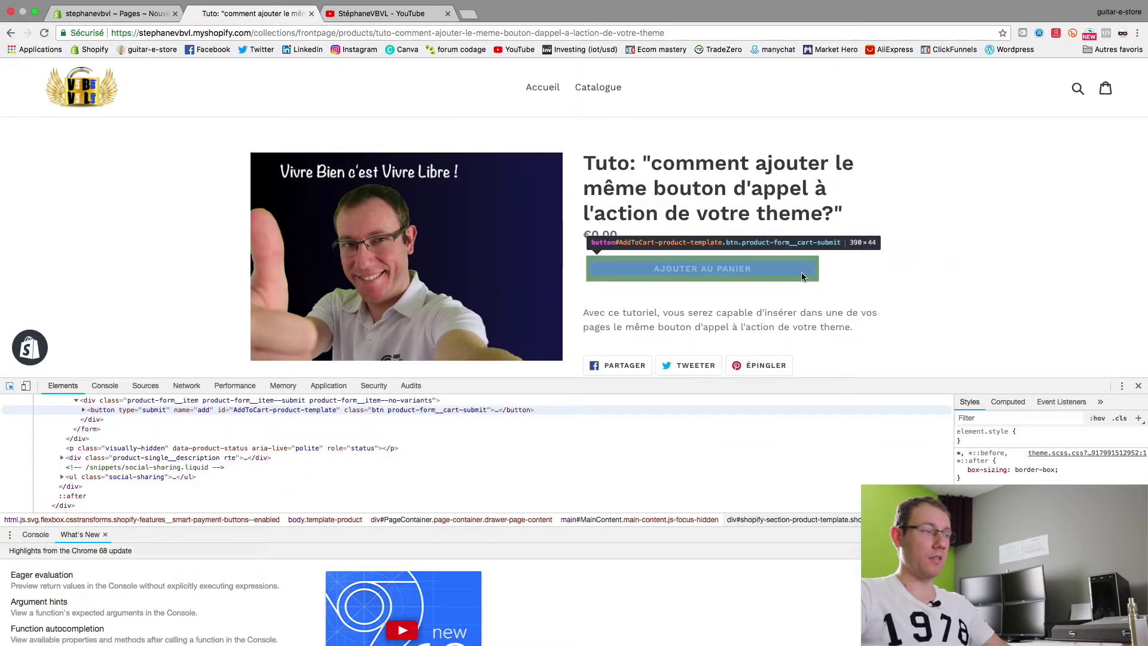
pyautogui.click(802, 274)
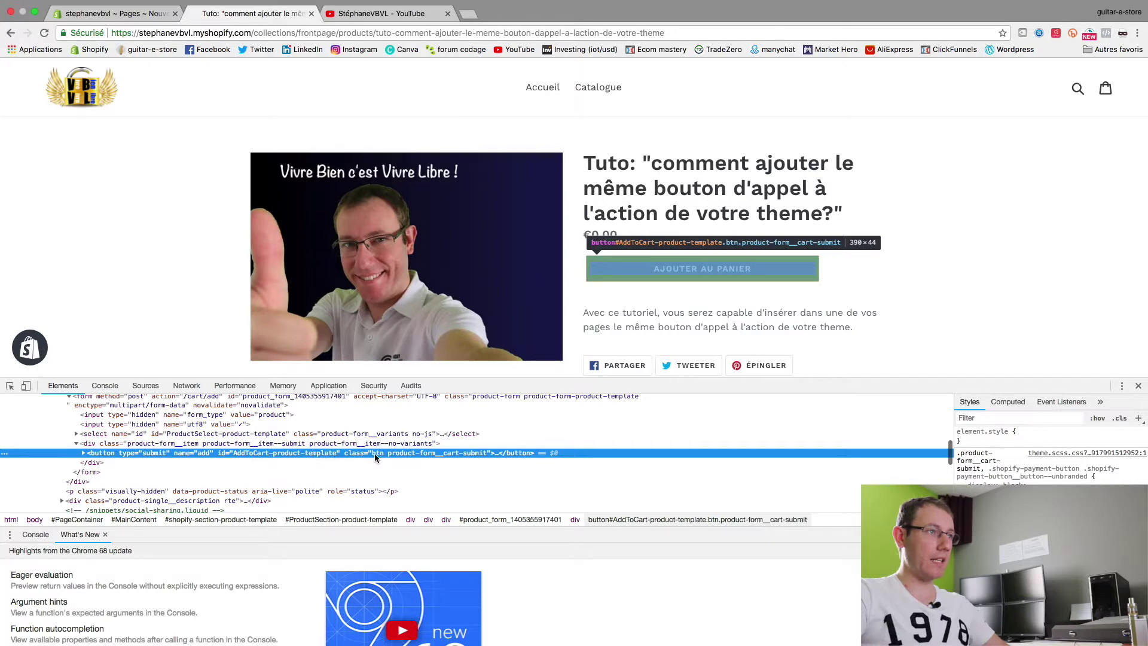
# Step: Copy the button's class value "btn product-form__cart-submit" into the VOIR PLUS link's class attribute and save the page
pyautogui.doubleClick(428, 453)
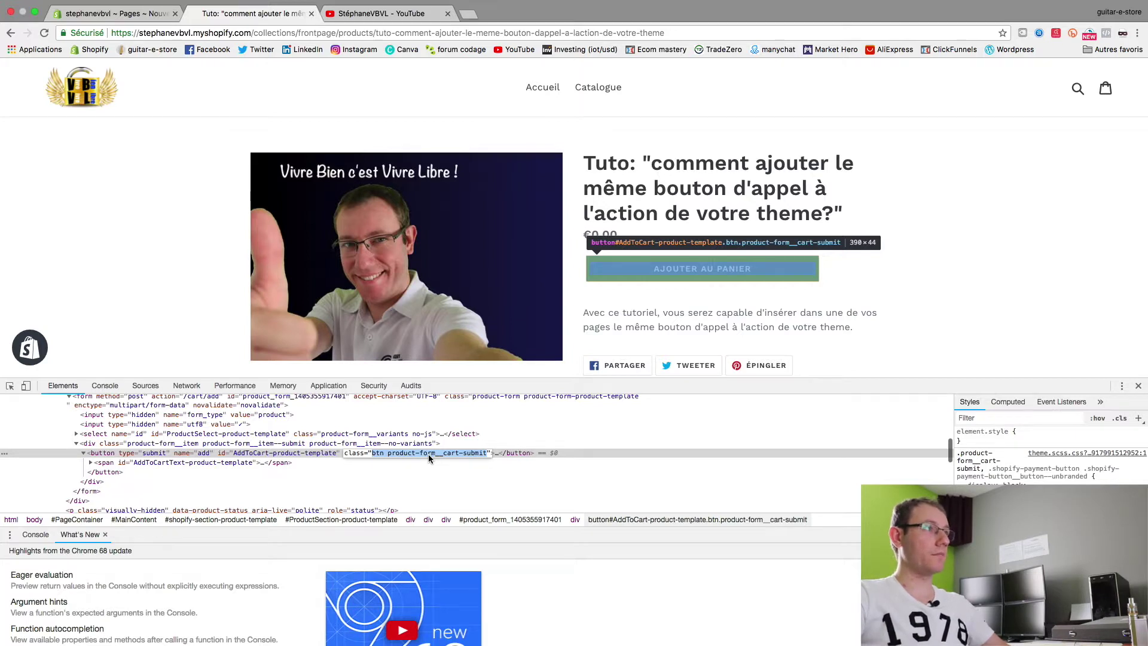
pyautogui.click(149, 21)
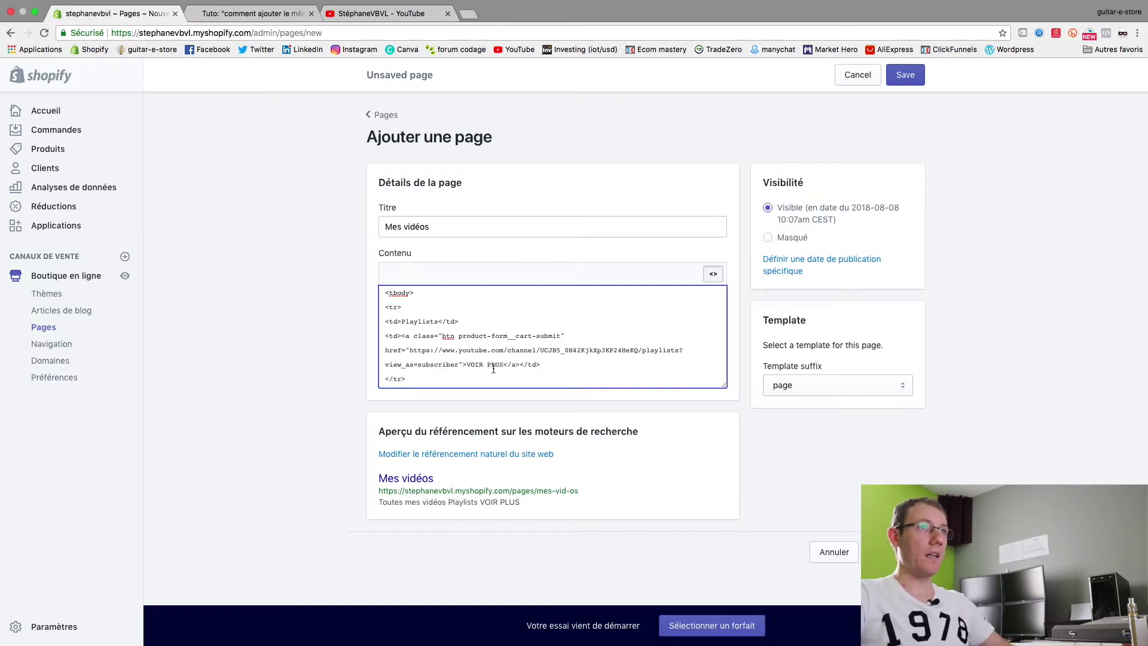
pyautogui.click(917, 82)
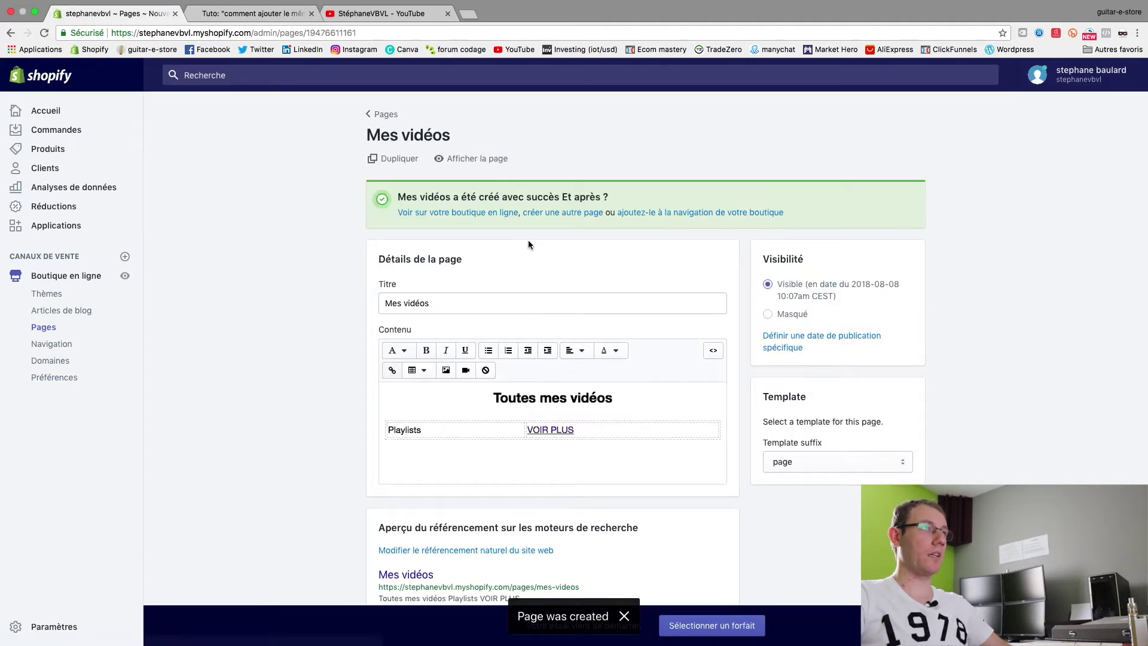
# Step: View the published "Mes vidéos" page and compare its VOIR PLUS button with the product page's cart button, closing the inspector there
pyautogui.click(478, 158)
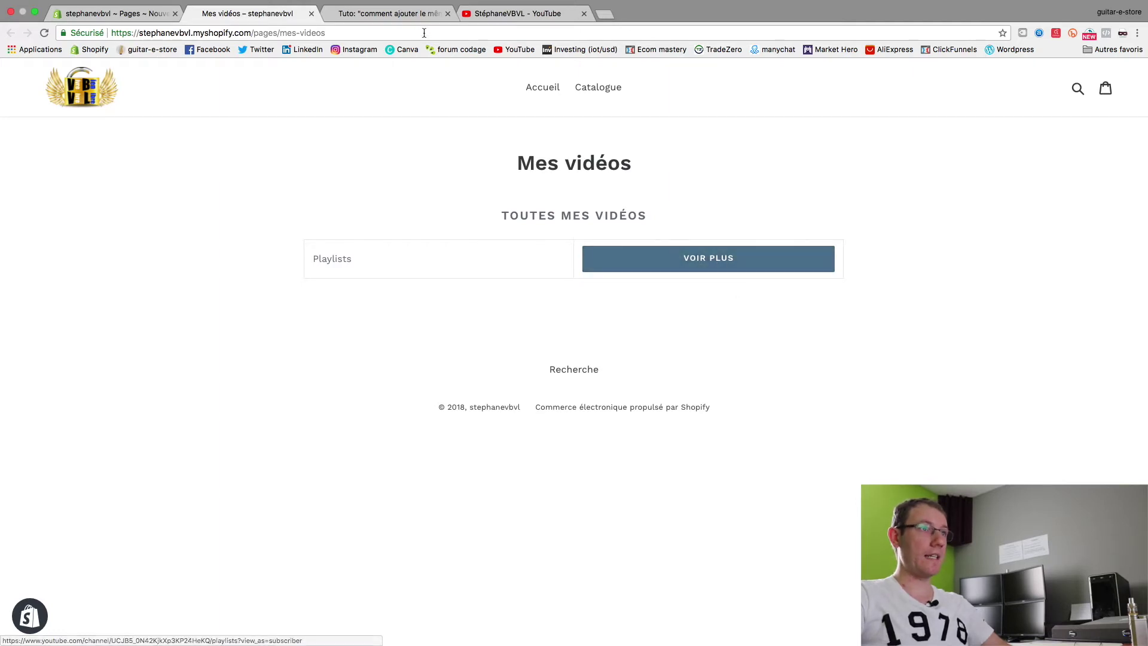
pyautogui.click(414, 15)
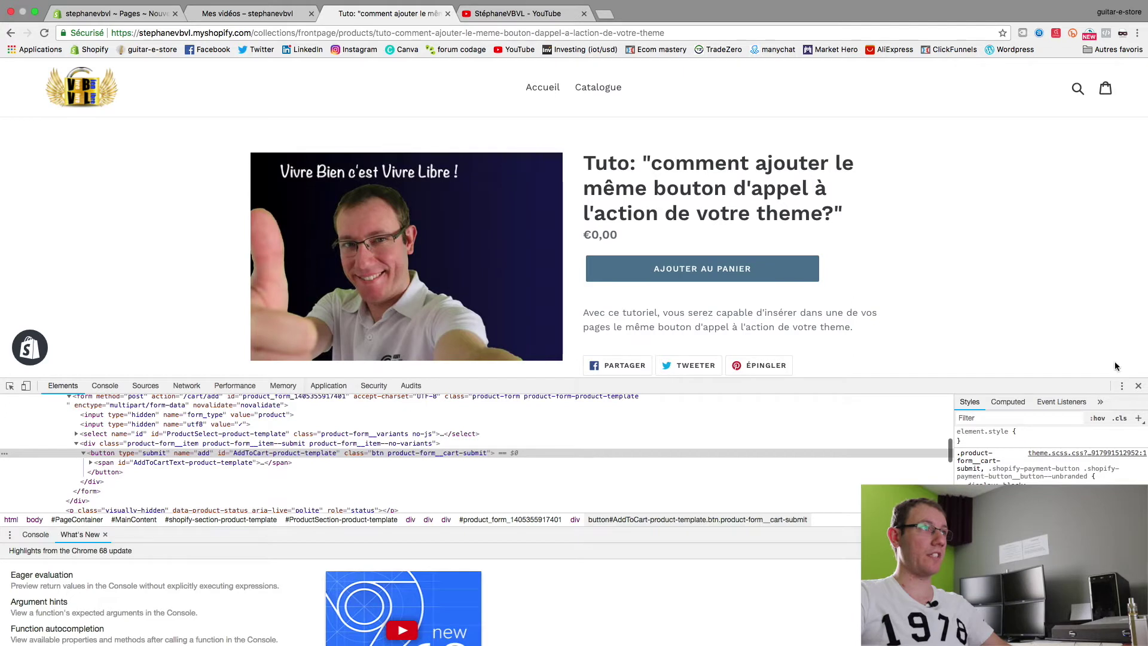
pyautogui.click(1139, 386)
pyautogui.click(242, 15)
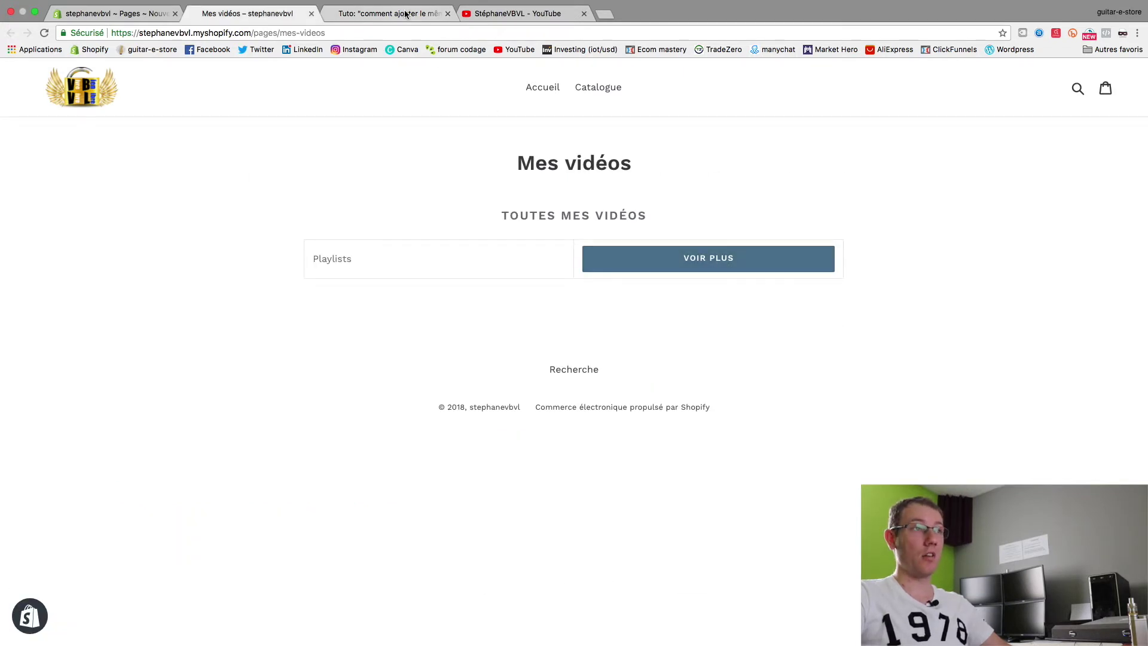
pyautogui.hotkey('ctrl', 'Tab')
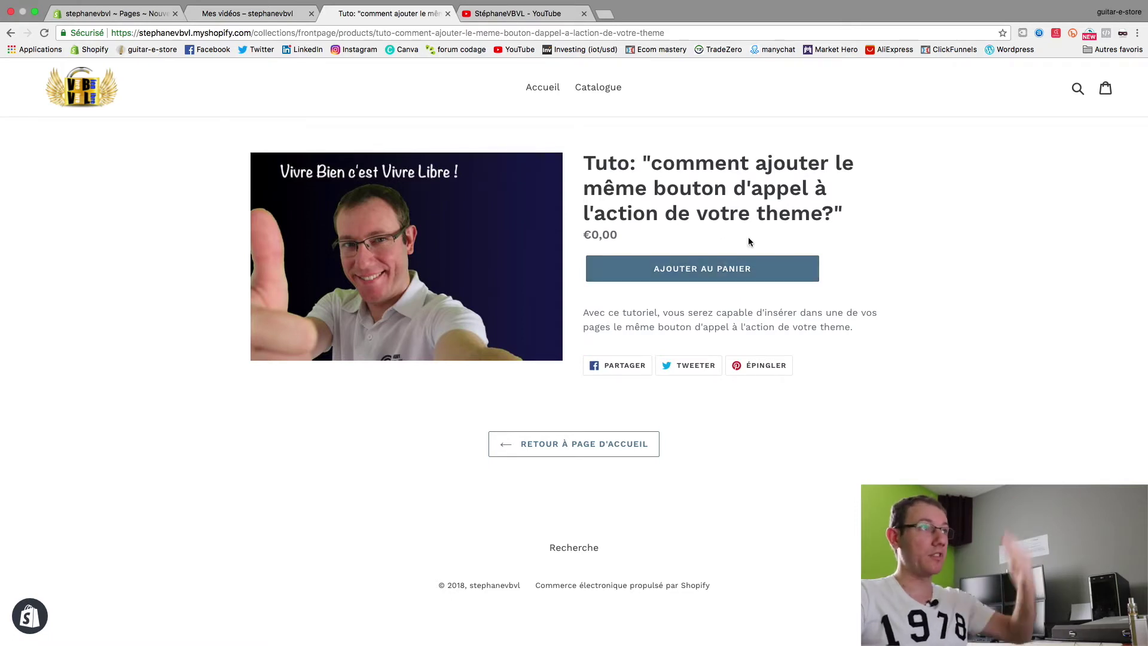
pyautogui.click(230, 15)
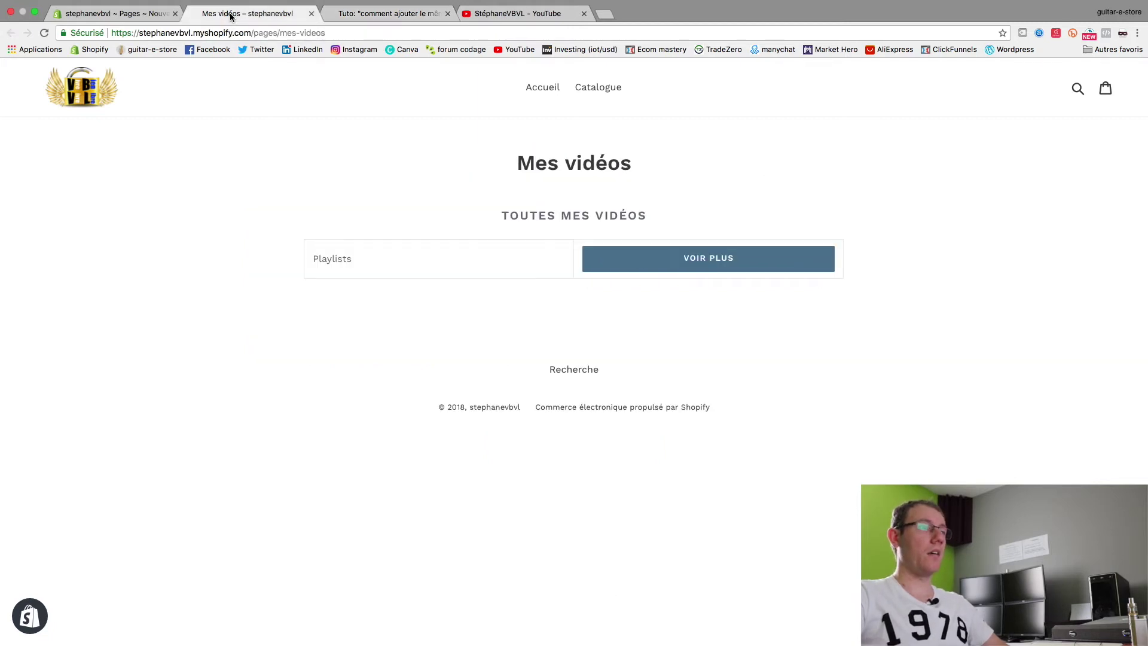